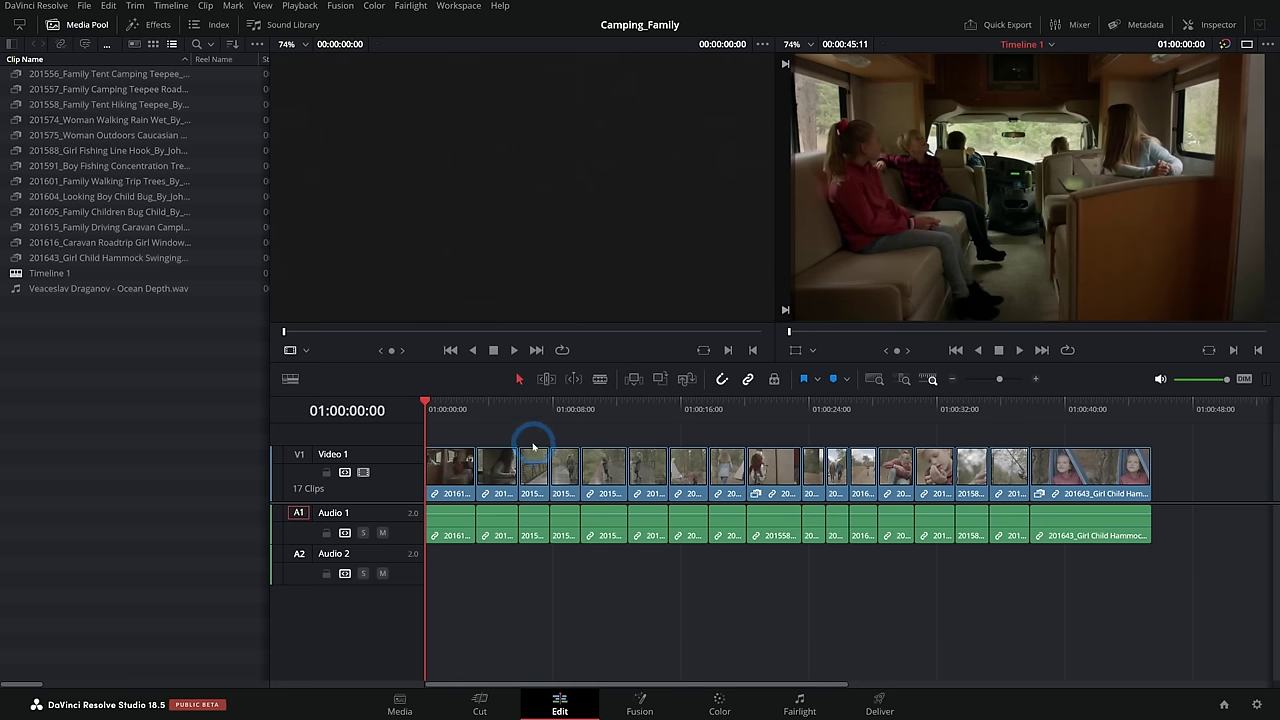
Scrub through the camping footage in Timeline 1 to about 01:00:25:02 and switch to the single viewer layout.
left_click_drag(455, 409, 1001, 447)
left_click_drag(627, 419, 818, 423)
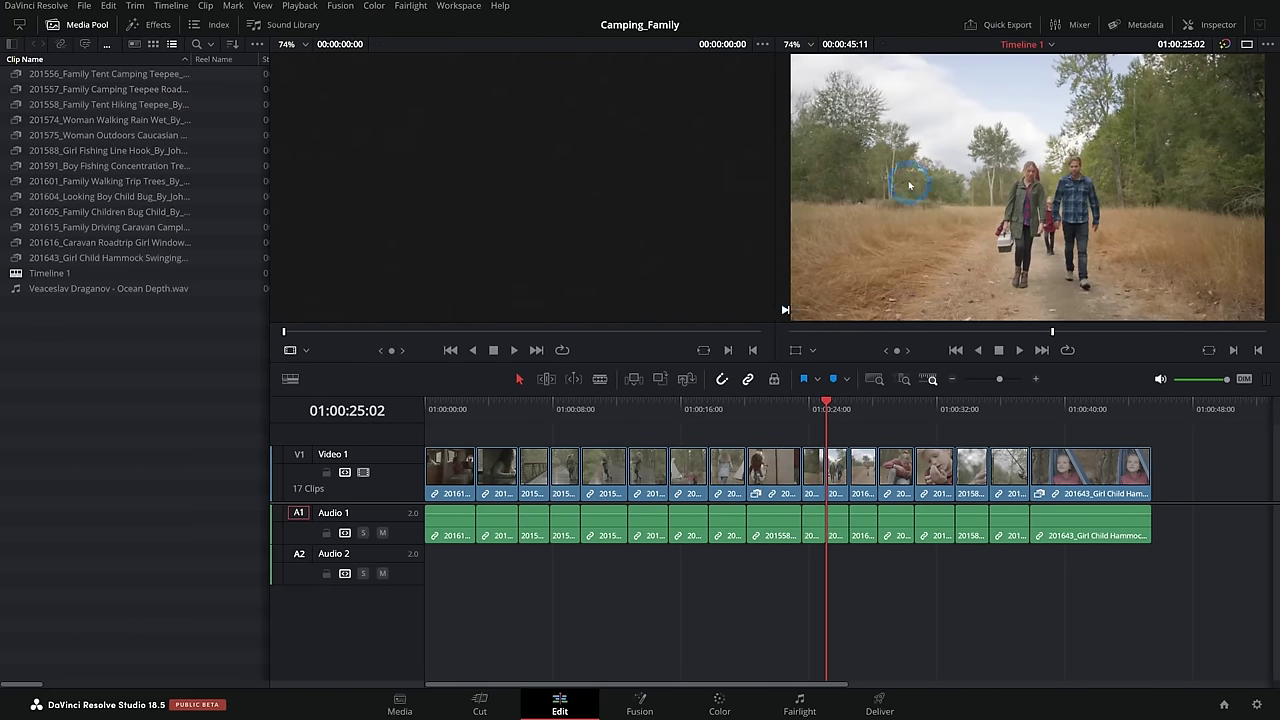
left_click(1247, 44)
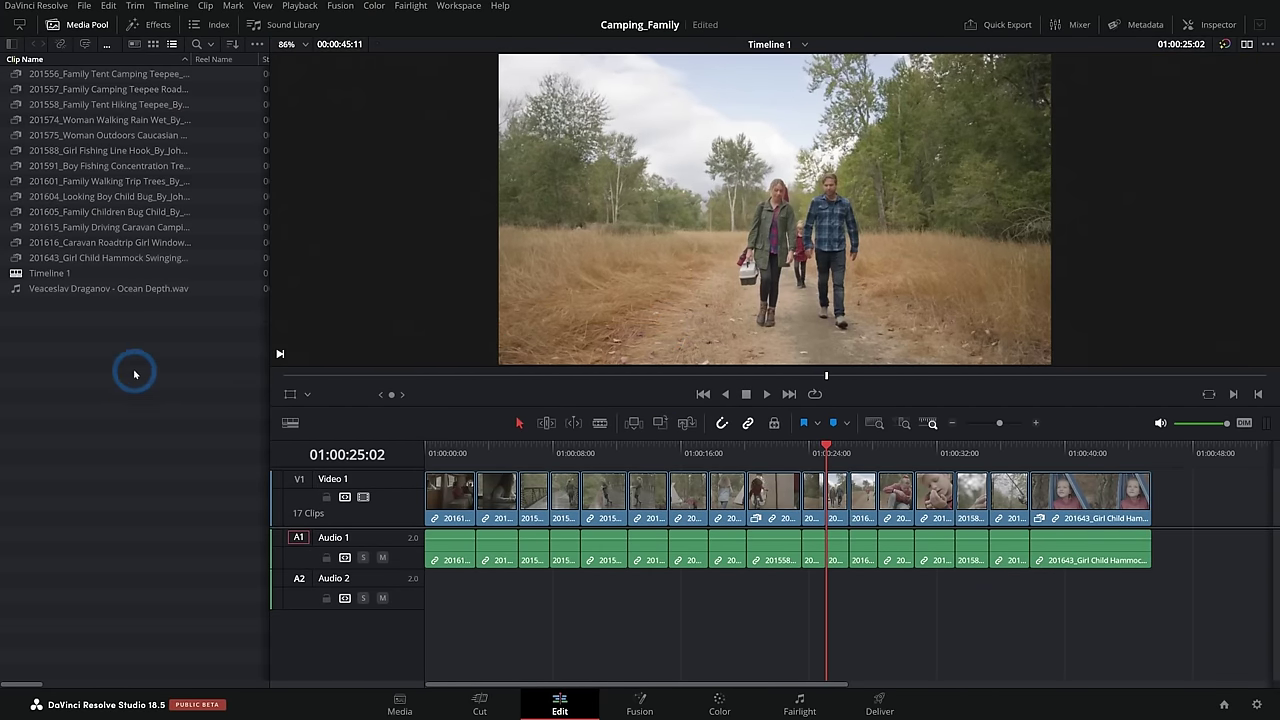
Preview the Ocean Depth music file and add it to Audio 2 from the start of the timeline.
double_click(22, 290)
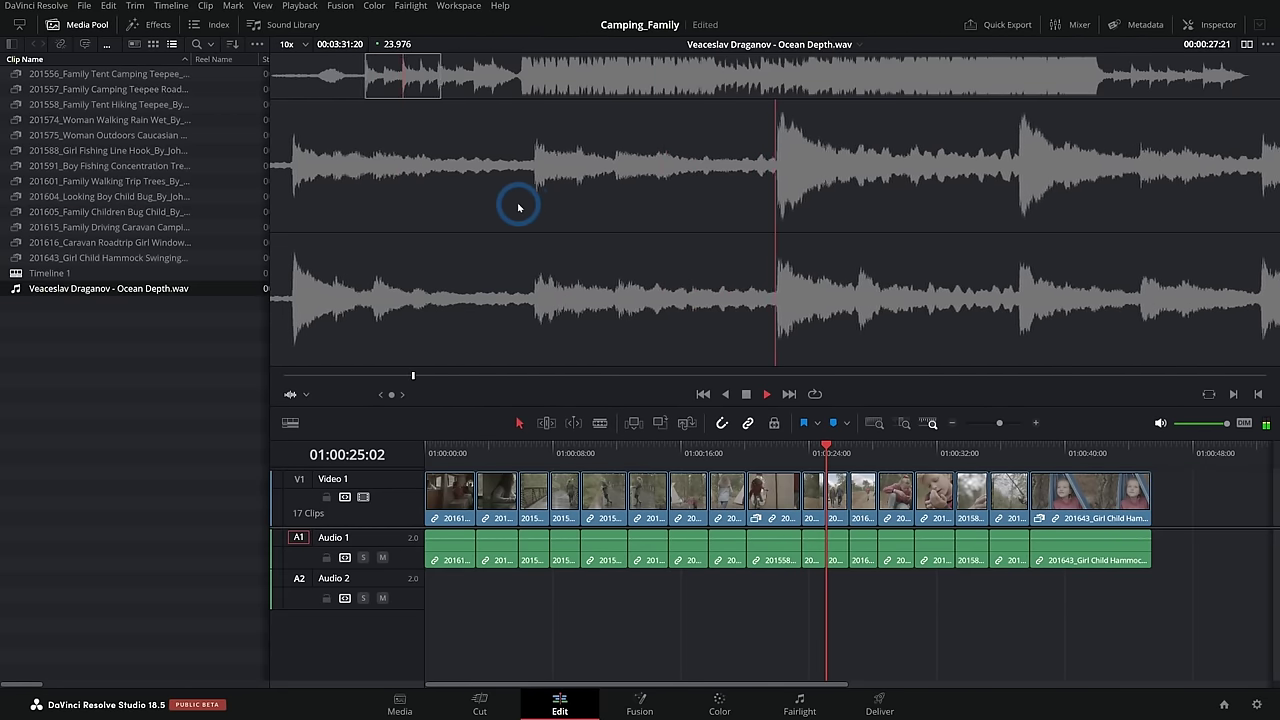
key("space")
left_click_drag(32, 289, 414, 606)
left_click(702, 585)
left_click_drag(702, 585, 749, 606)
left_click_drag(791, 583, 403, 600)
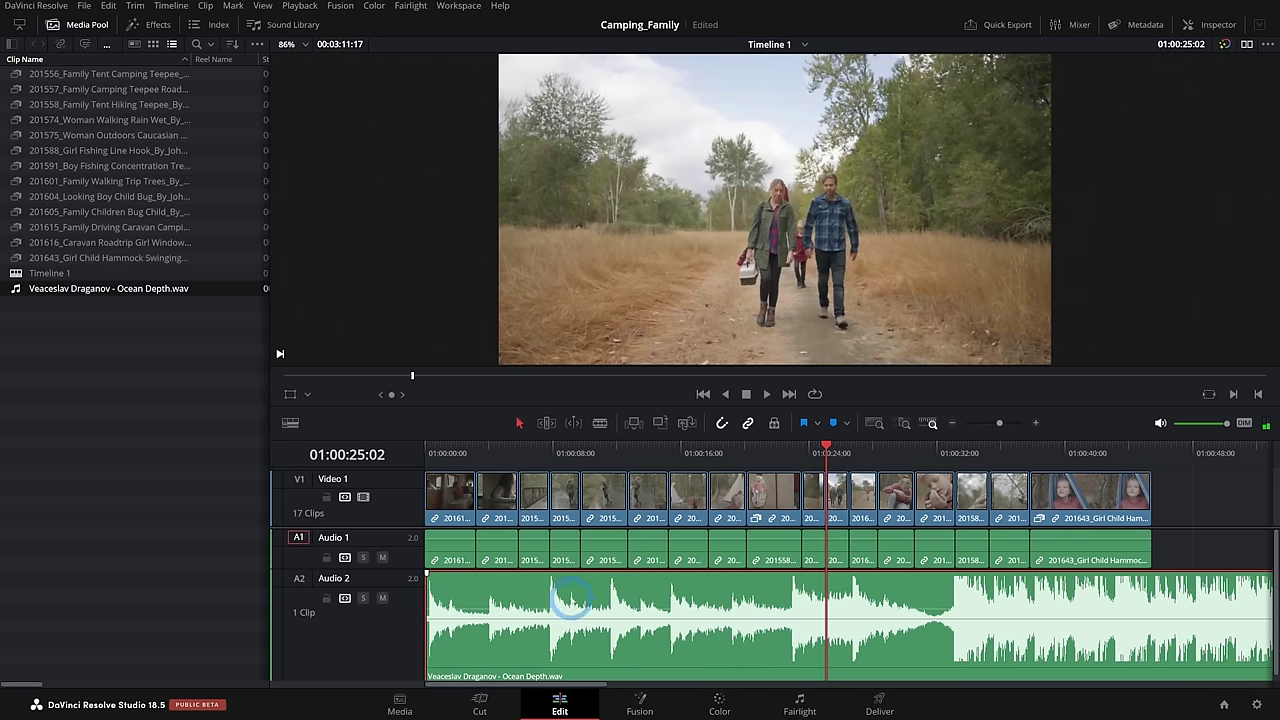
Try to shift the first 201601 Family Walking clip earlier so its start meets the music hit near 01:00:23:00.
scroll(568, 595, "up", 3)
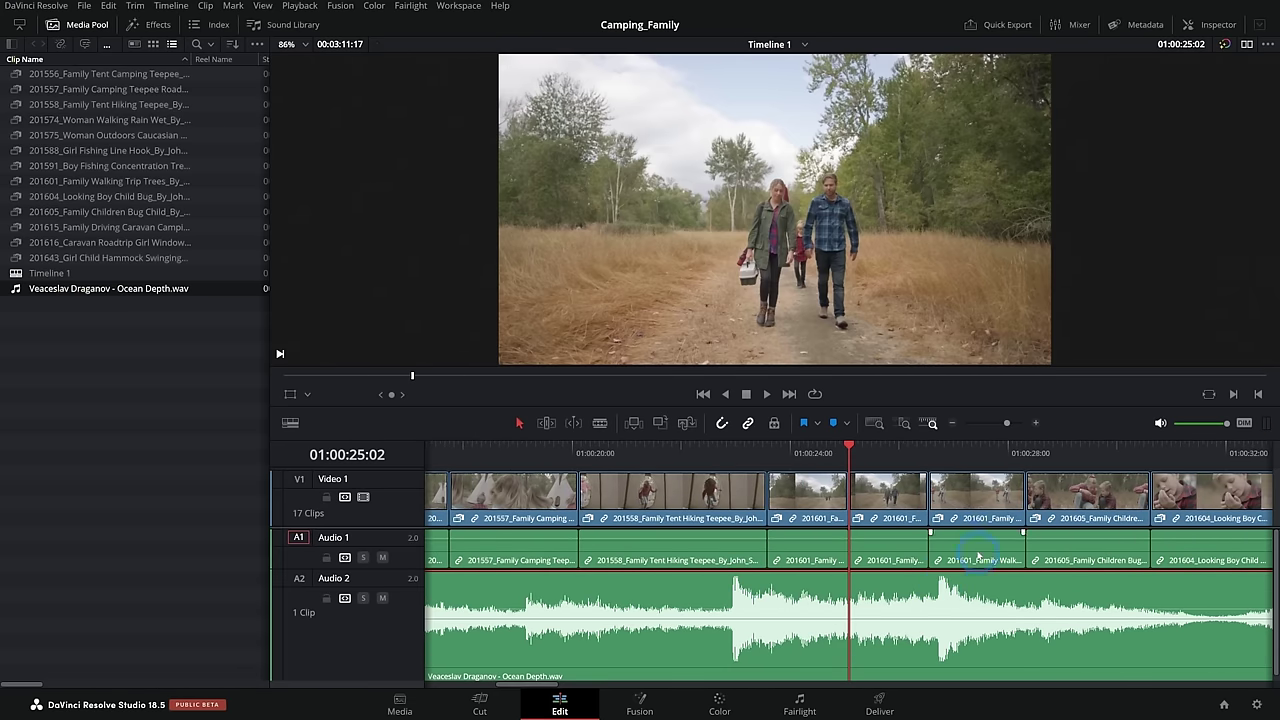
left_click_drag(847, 500, 822, 505)
scroll(771, 571, "up", 3)
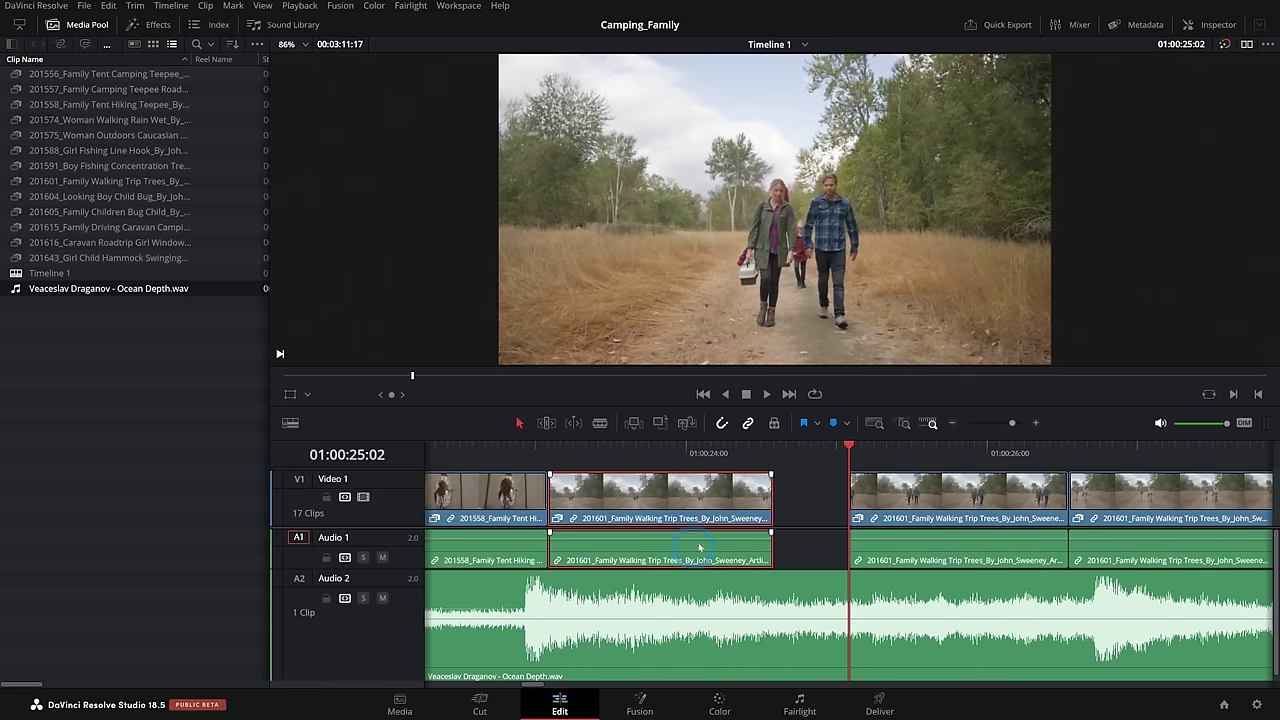
scroll(800, 505, "left", 1)
scroll(966, 505, "up", 1)
scroll(797, 511, "left", 3)
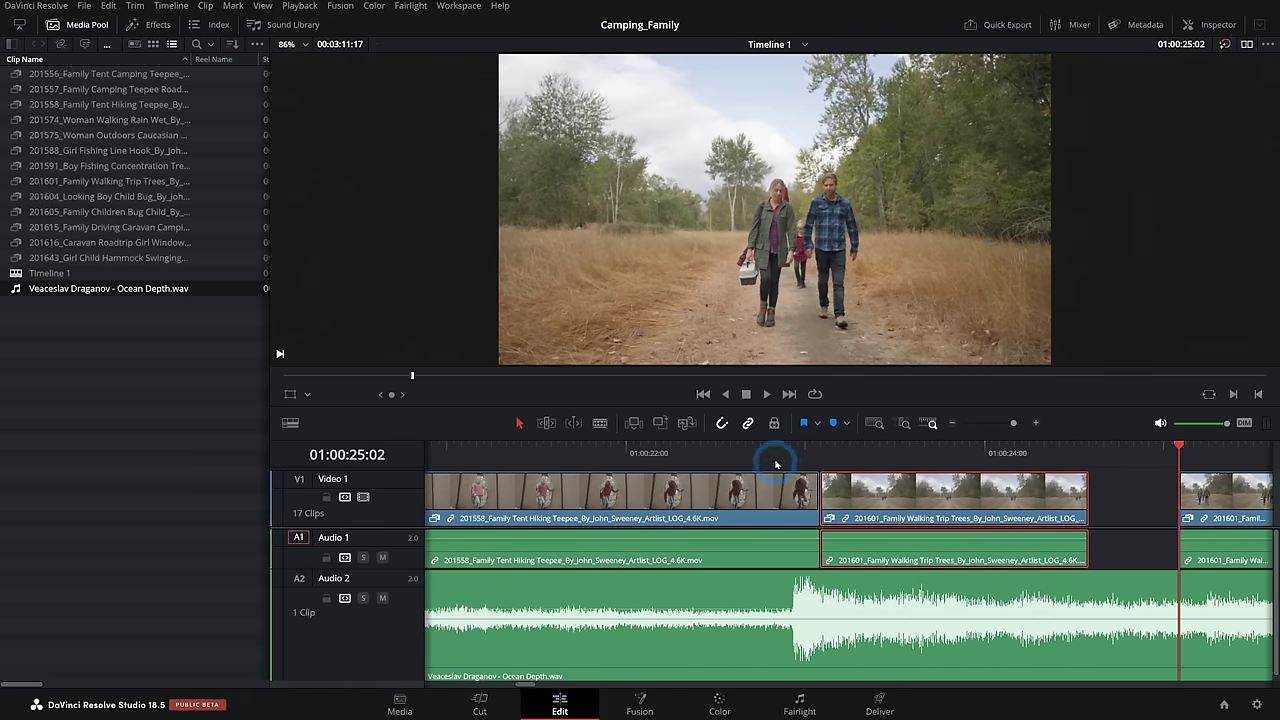
left_click(820, 460)
left_click_drag(877, 511, 850, 514)
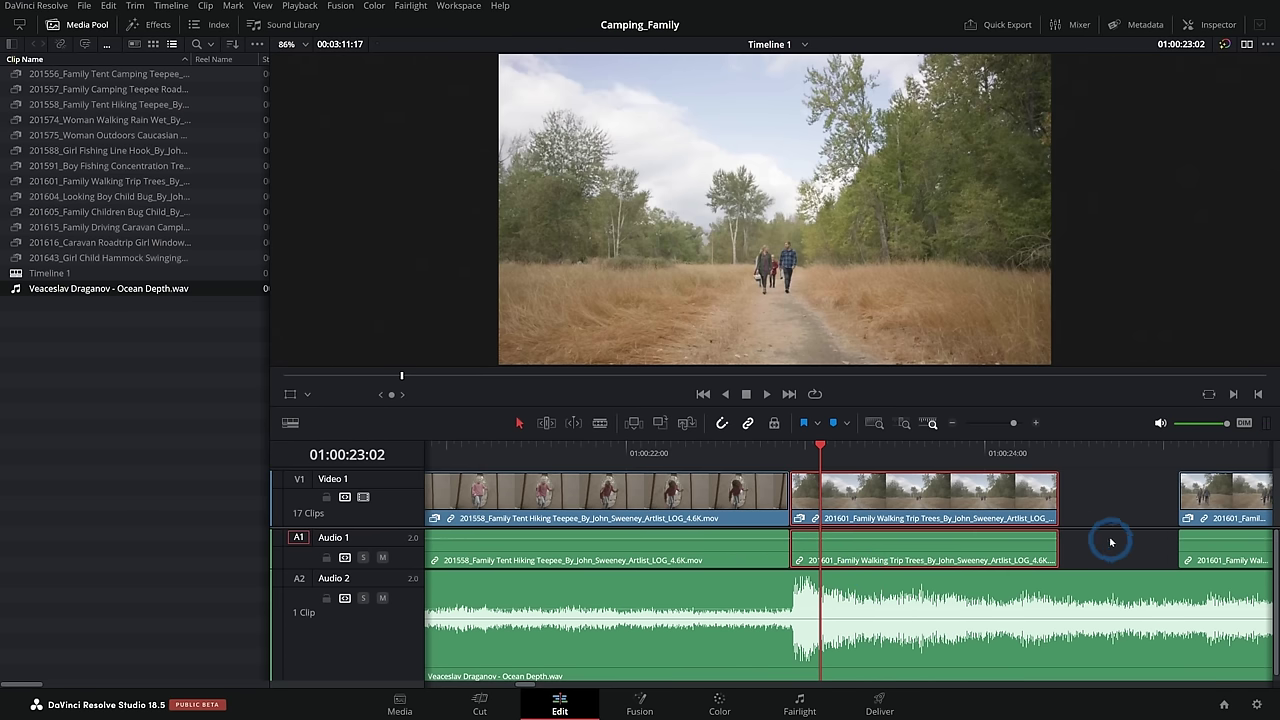
Try to shift the third 201601 Family Walking clip slightly later onto the next music hit, and fit the whole timeline in view.
scroll(1110, 542, "right", 5)
left_click_drag(898, 497, 930, 498)
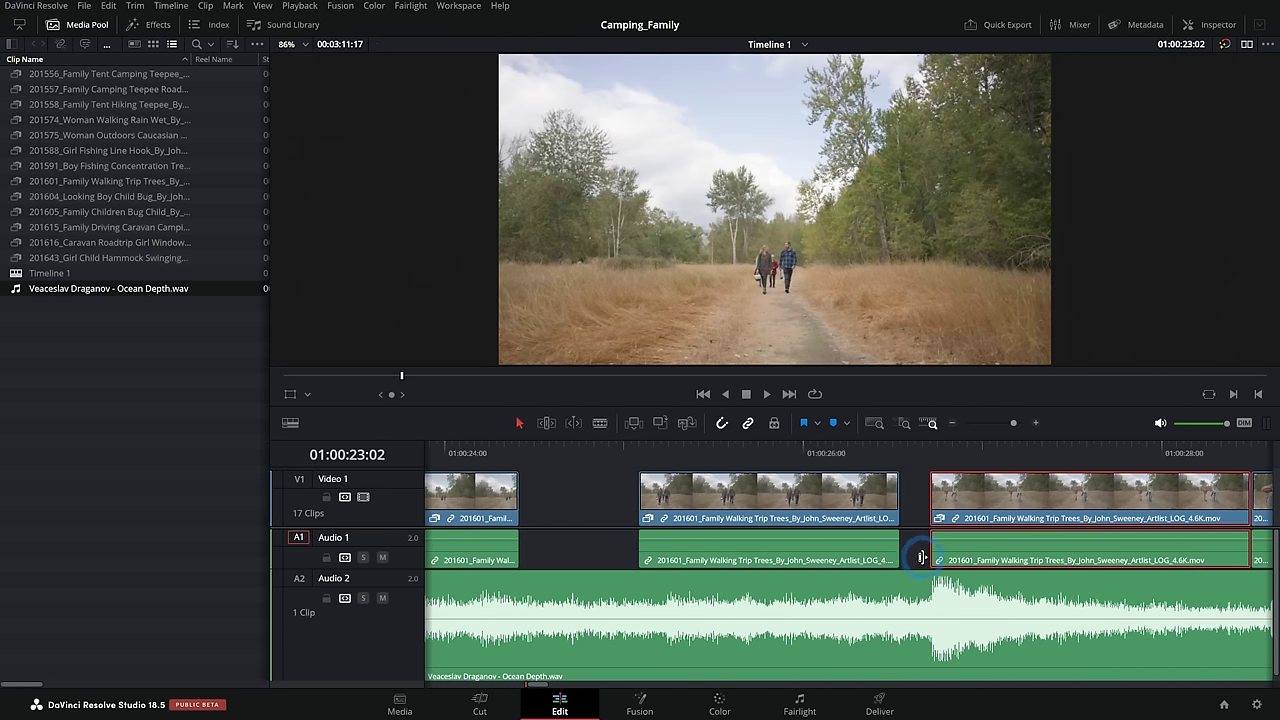
key("shift+z")
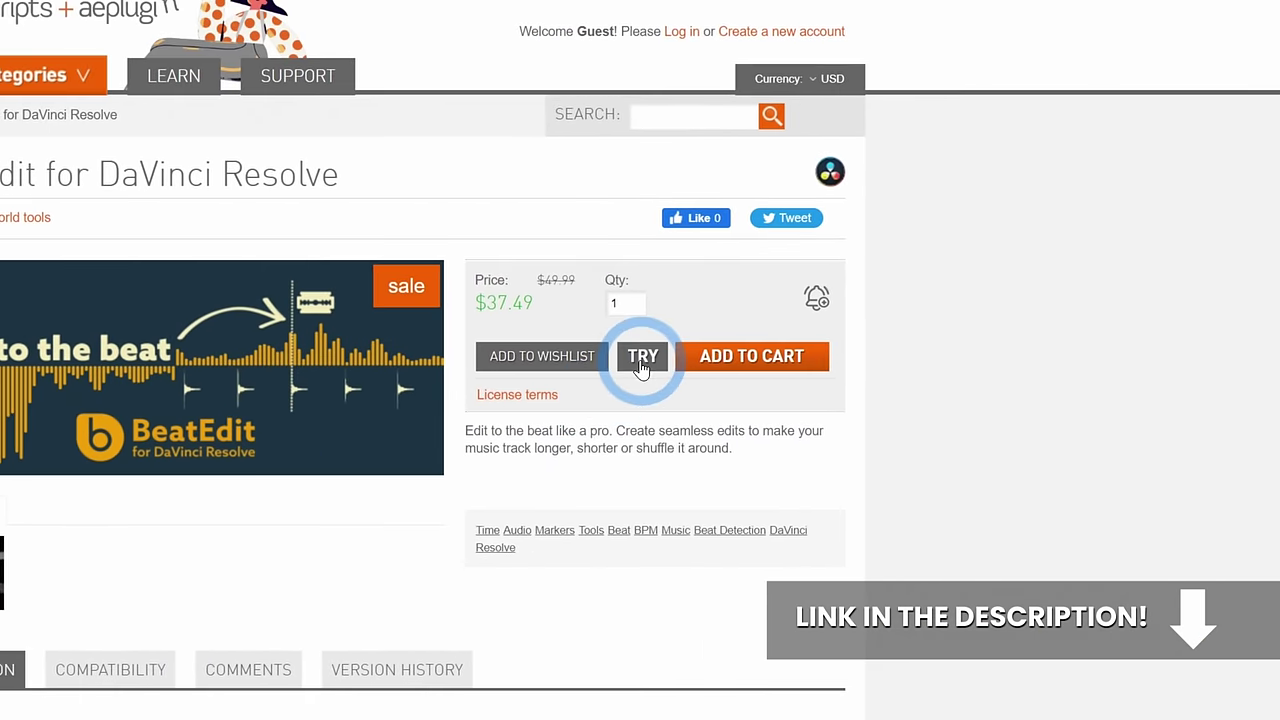
Download the trial of BeatEdit for DaVinci Resolve and extract beatedit_for_resolve_1_1_000.zip.
left_click(641, 364)
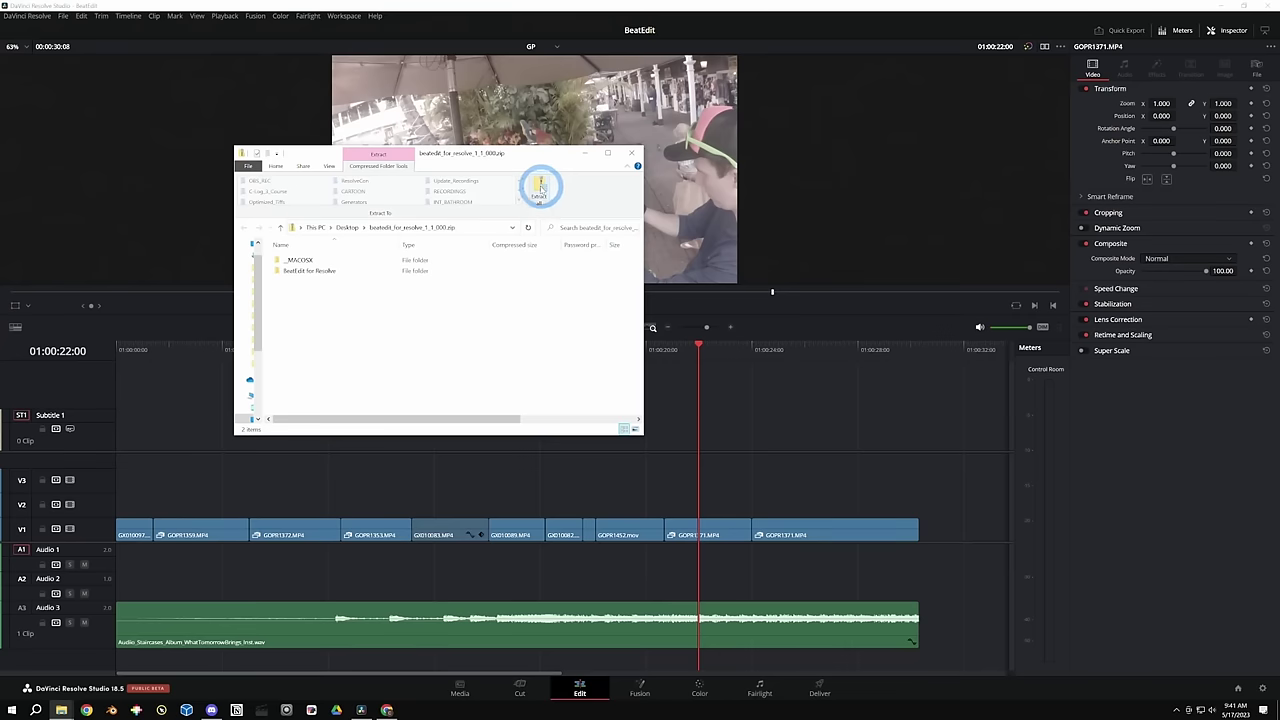
left_click(1048, 188)
key("Return")
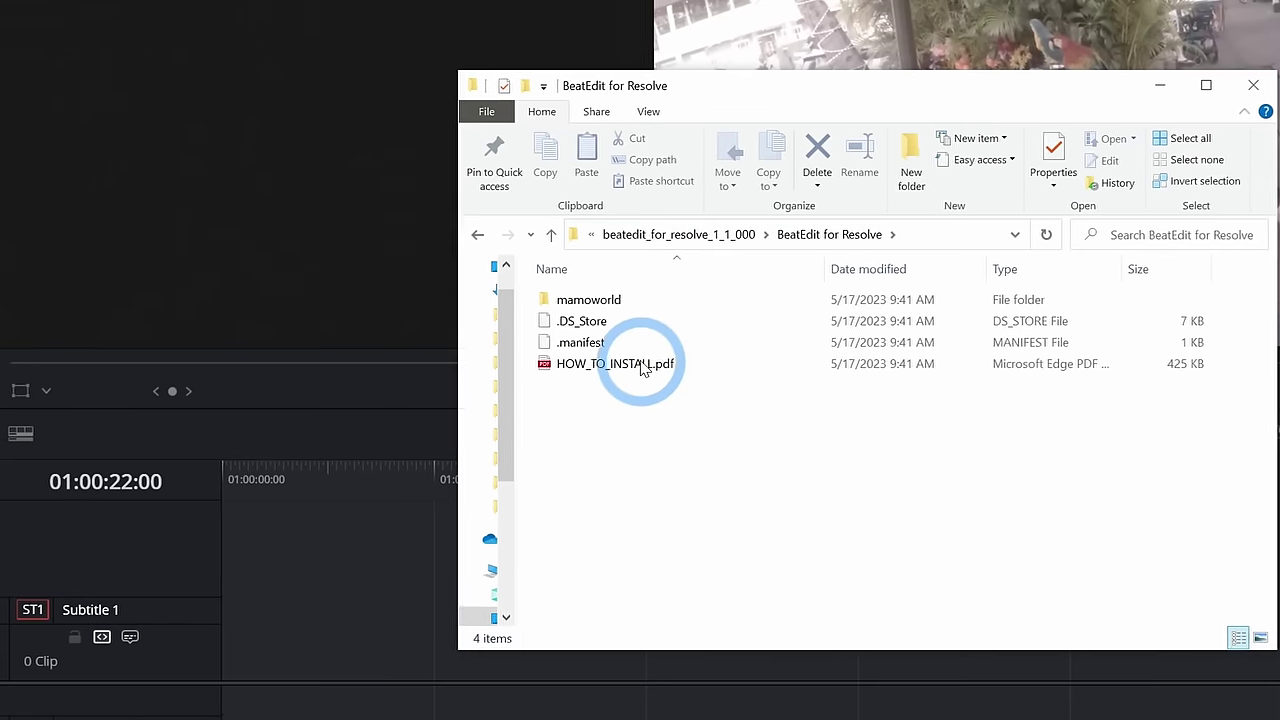
Read the manual installation section of HOW_TO_INSTALL.pdf and highlight the Windows all-users path for the script folder.
double_click(643, 365)
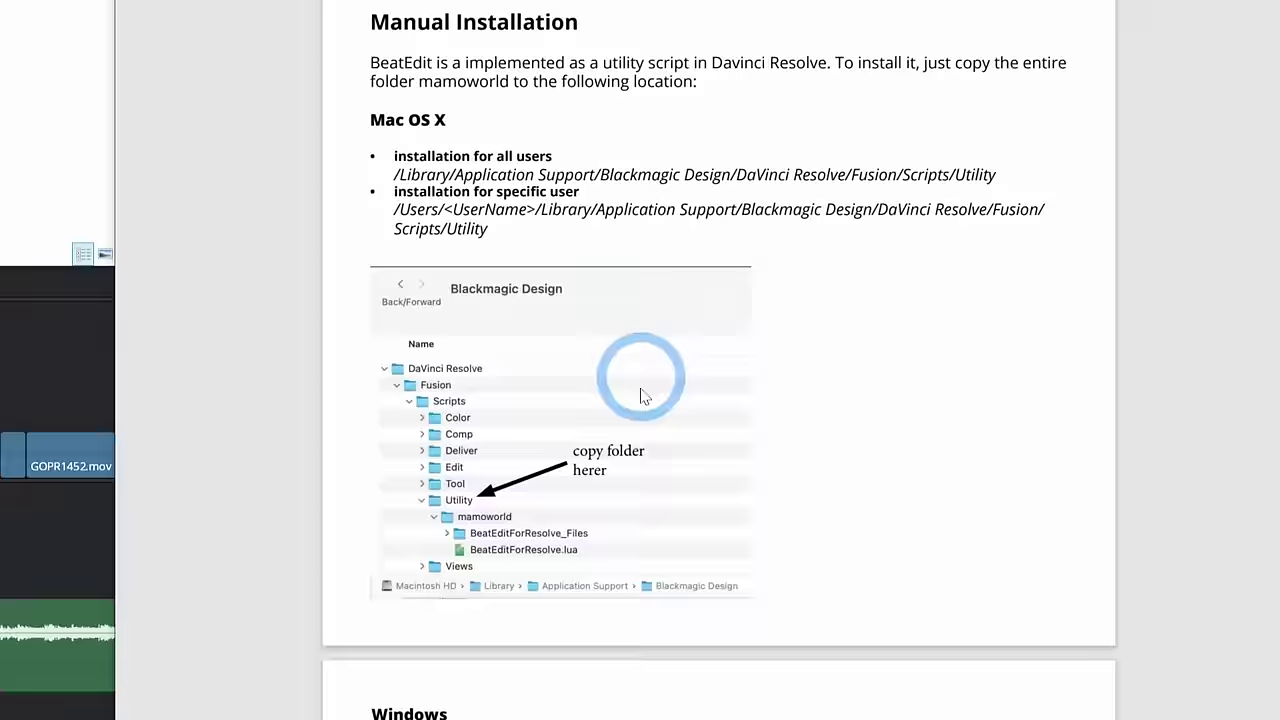
scroll(646, 385, "down", 5)
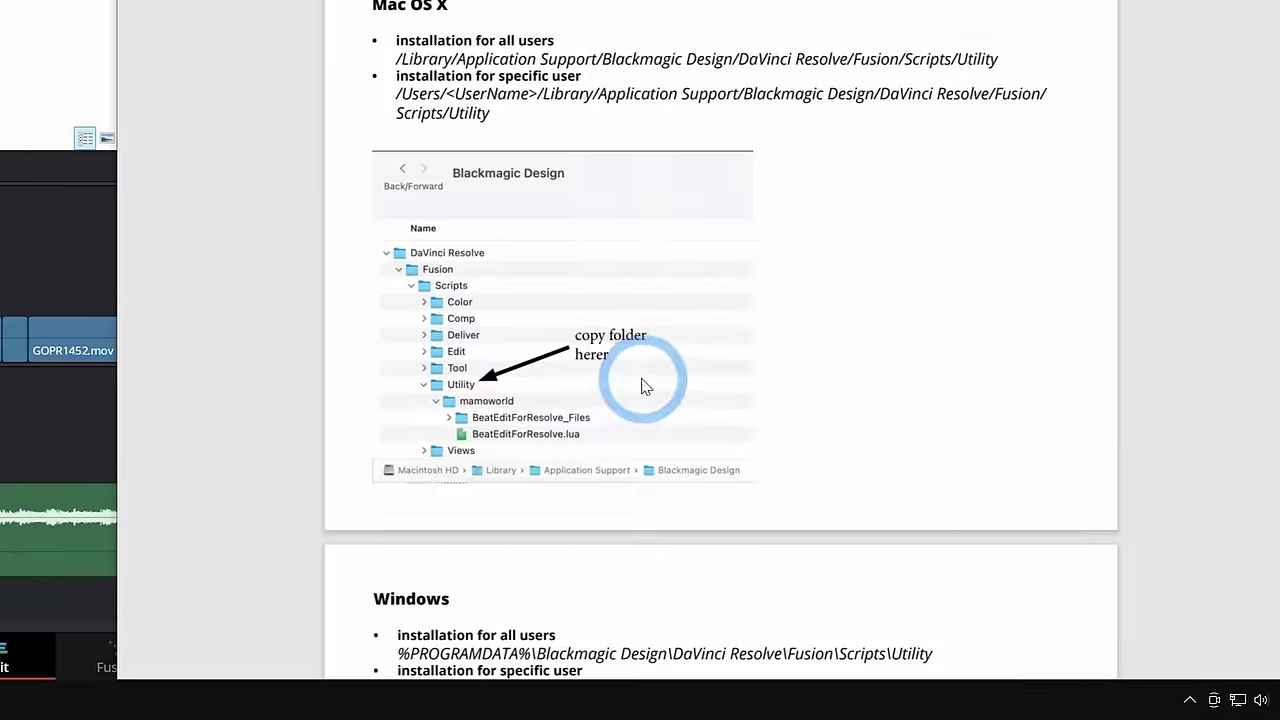
scroll(645, 358, "up", 1)
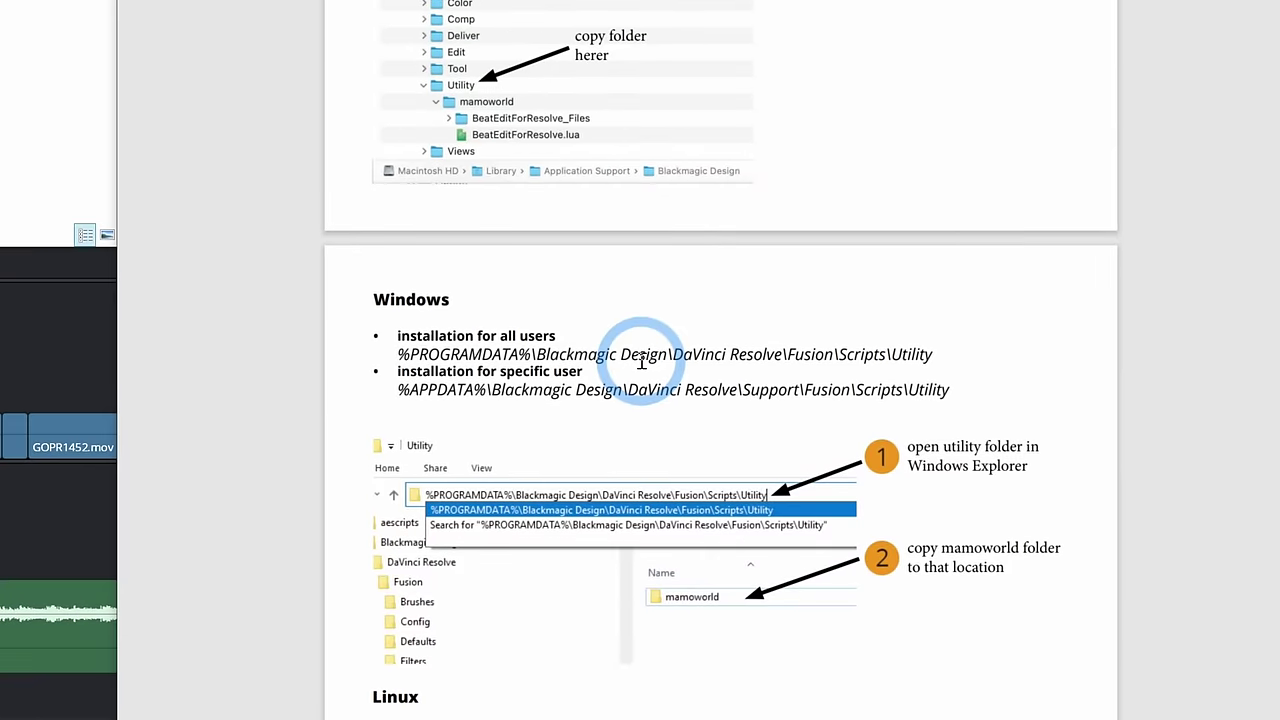
left_click_drag(282, 338, 816, 340)
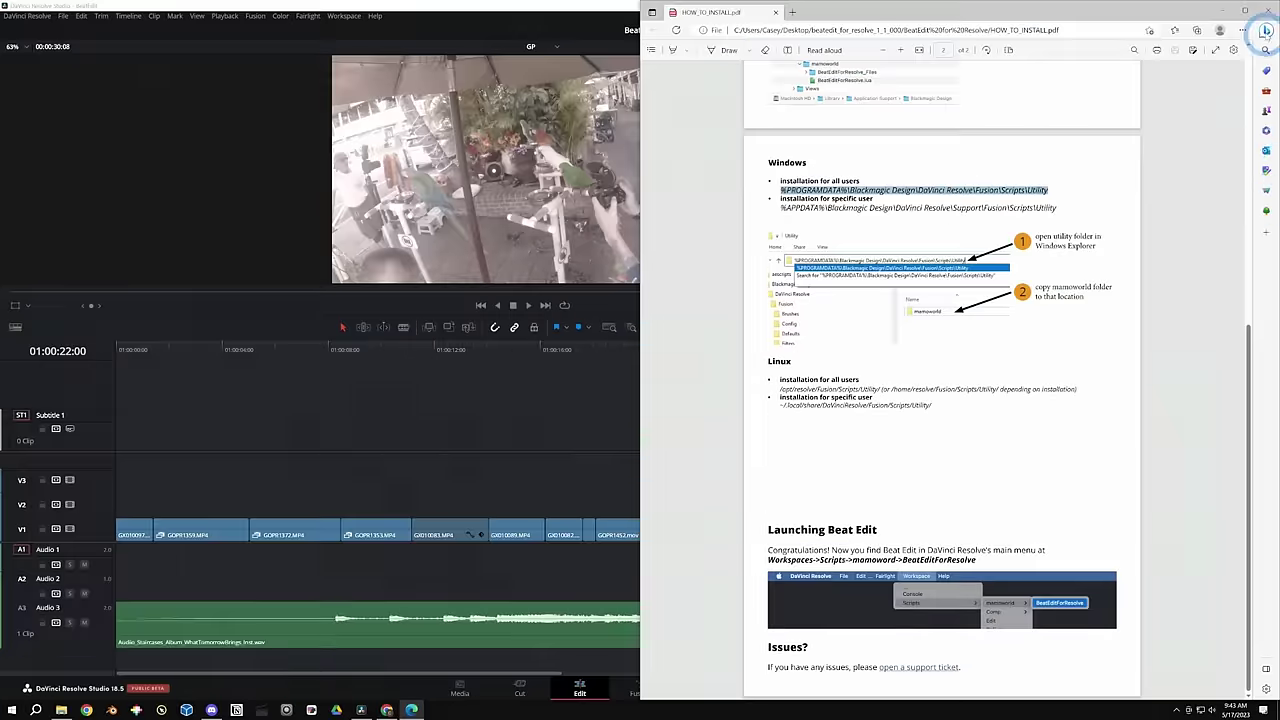
left_click(591, 292)
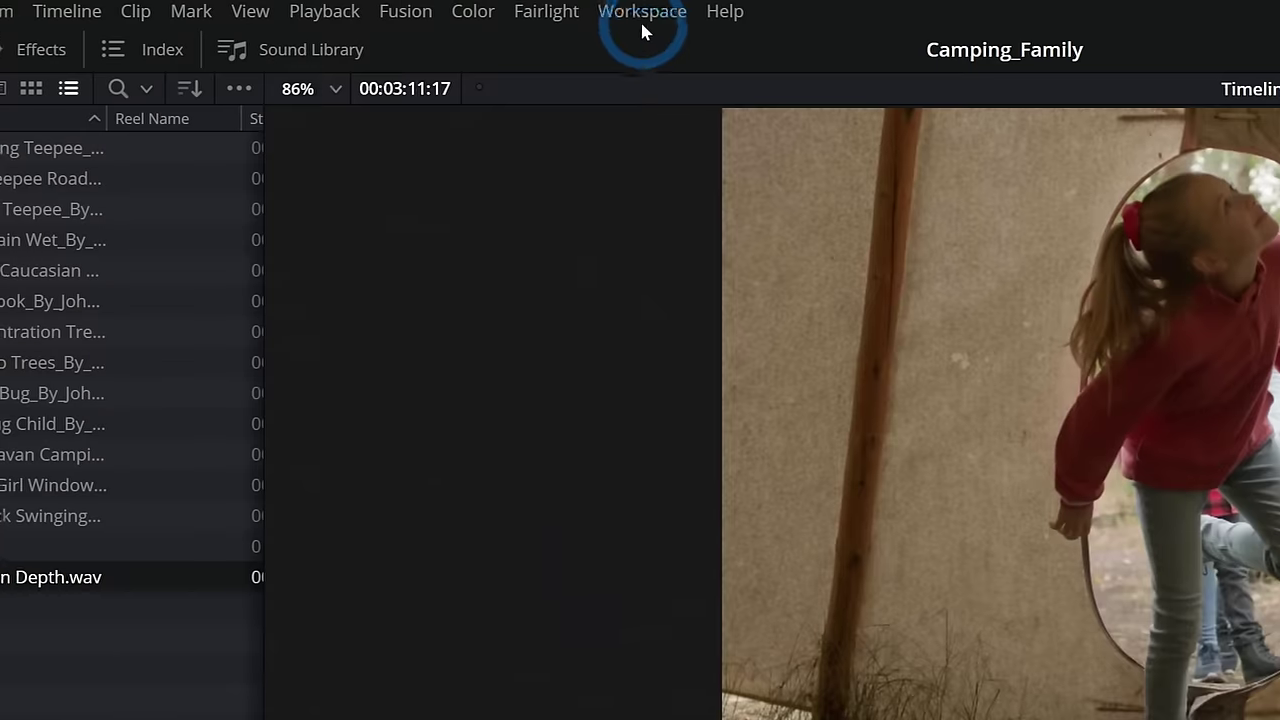
Launch the BeatEditForResolve script and load the Ocean Depth WAV file for beat detection.
left_click(459, 8)
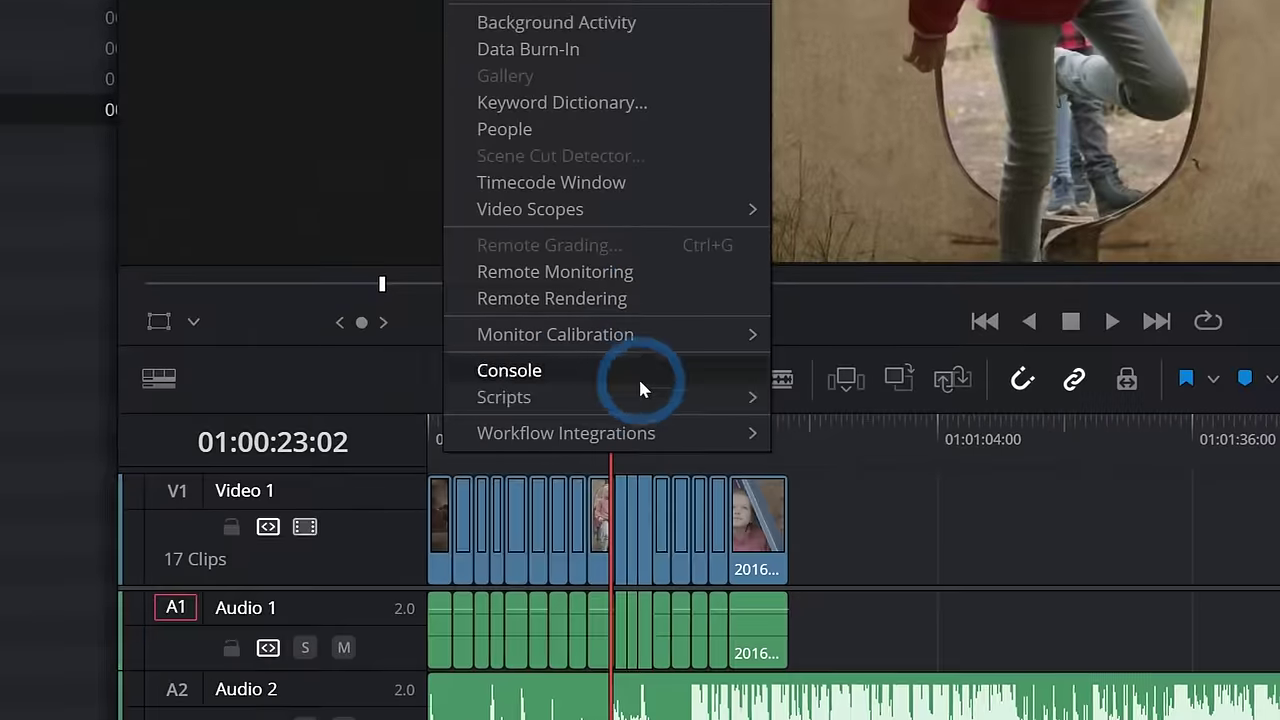
mouse_move(640, 364)
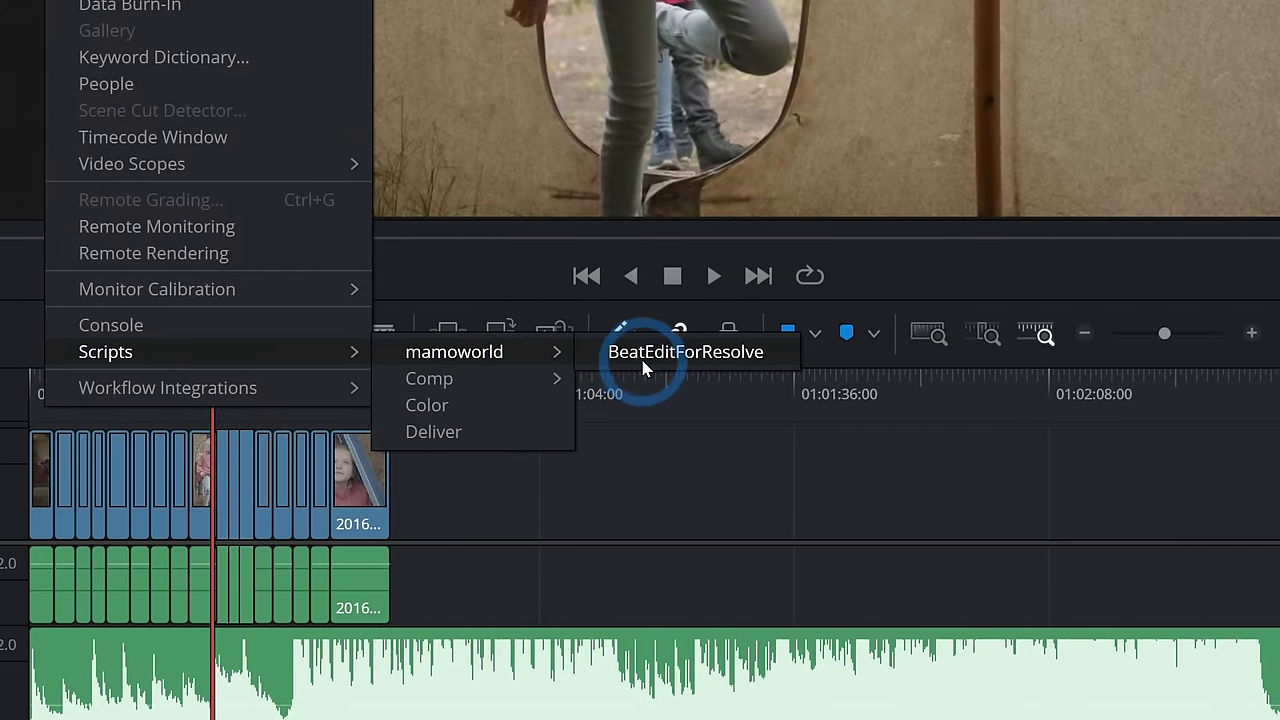
left_click(840, 358)
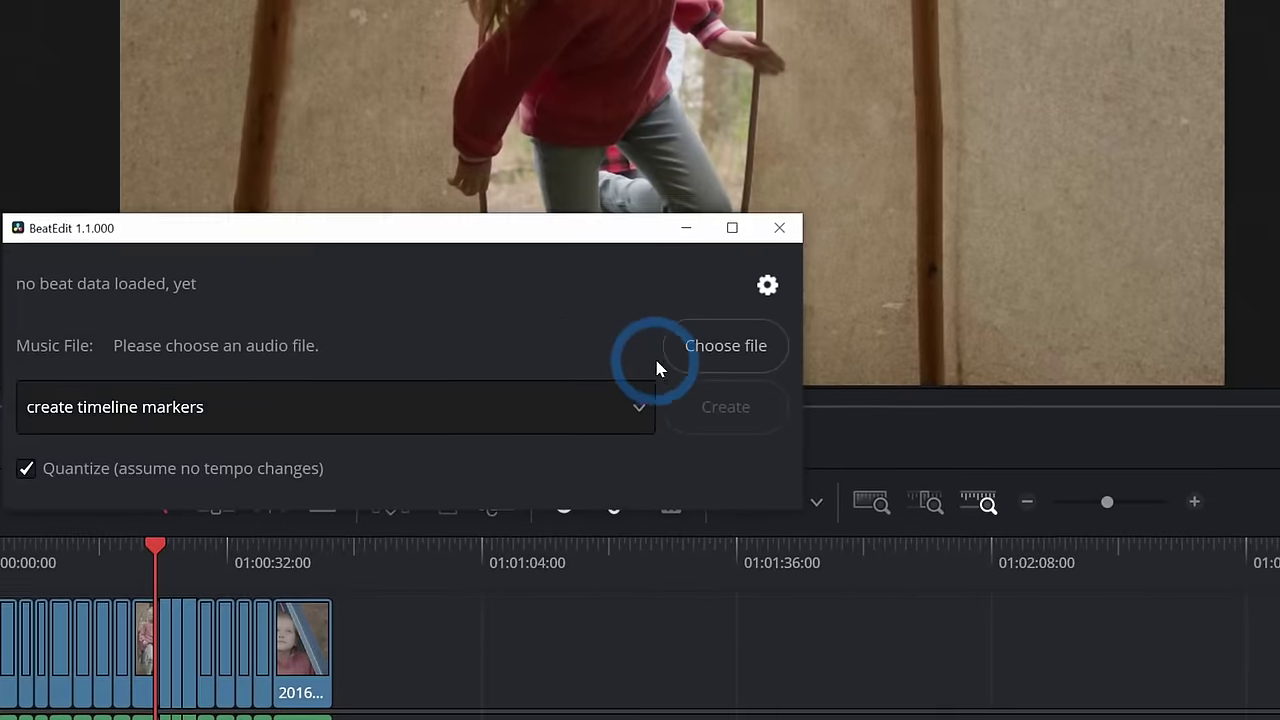
left_click(726, 352)
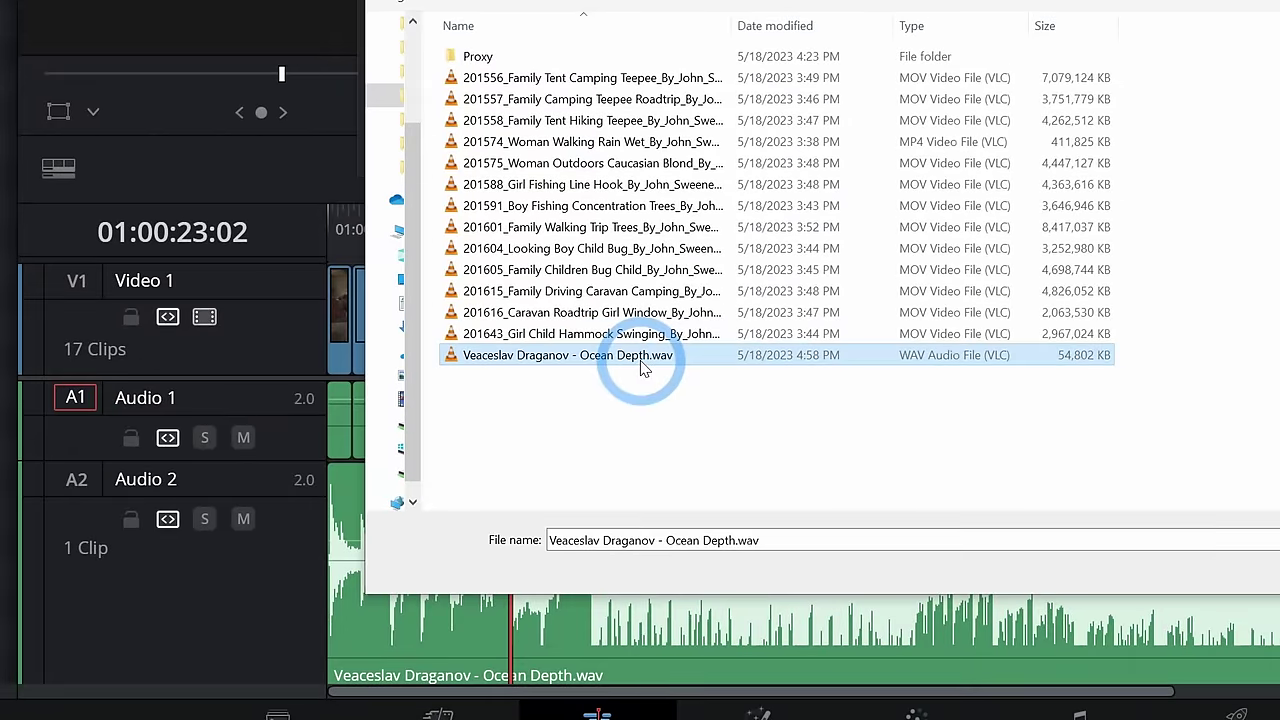
double_click(641, 357)
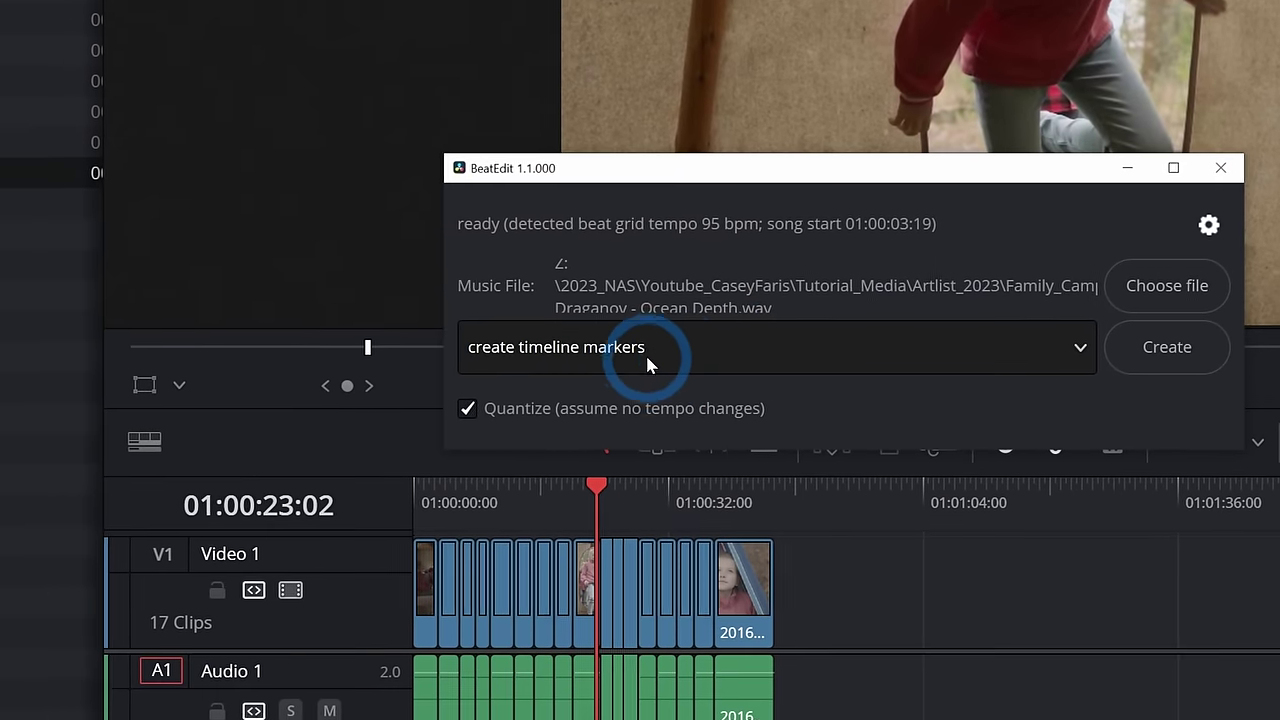
Set BeatEdit to create clip markers, generate them for the Ocean Depth music, and close the BeatEdit window.
left_click(684, 356)
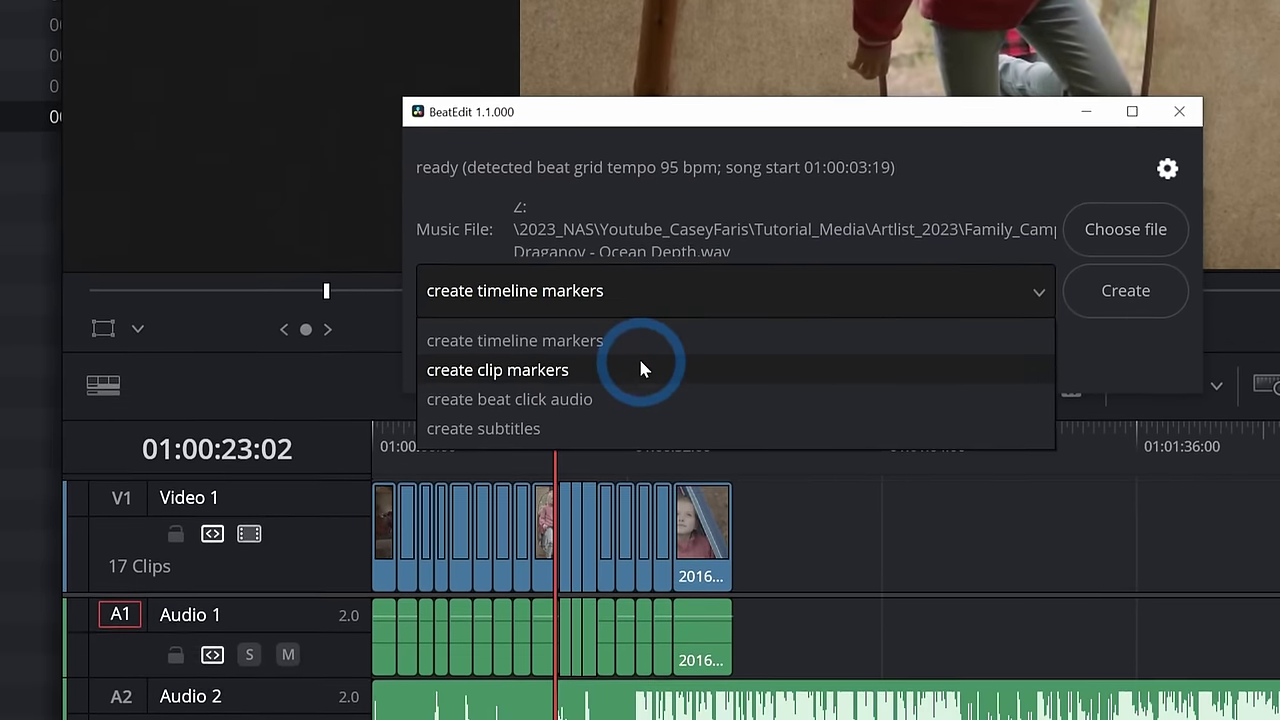
left_click(643, 369)
left_click(643, 306)
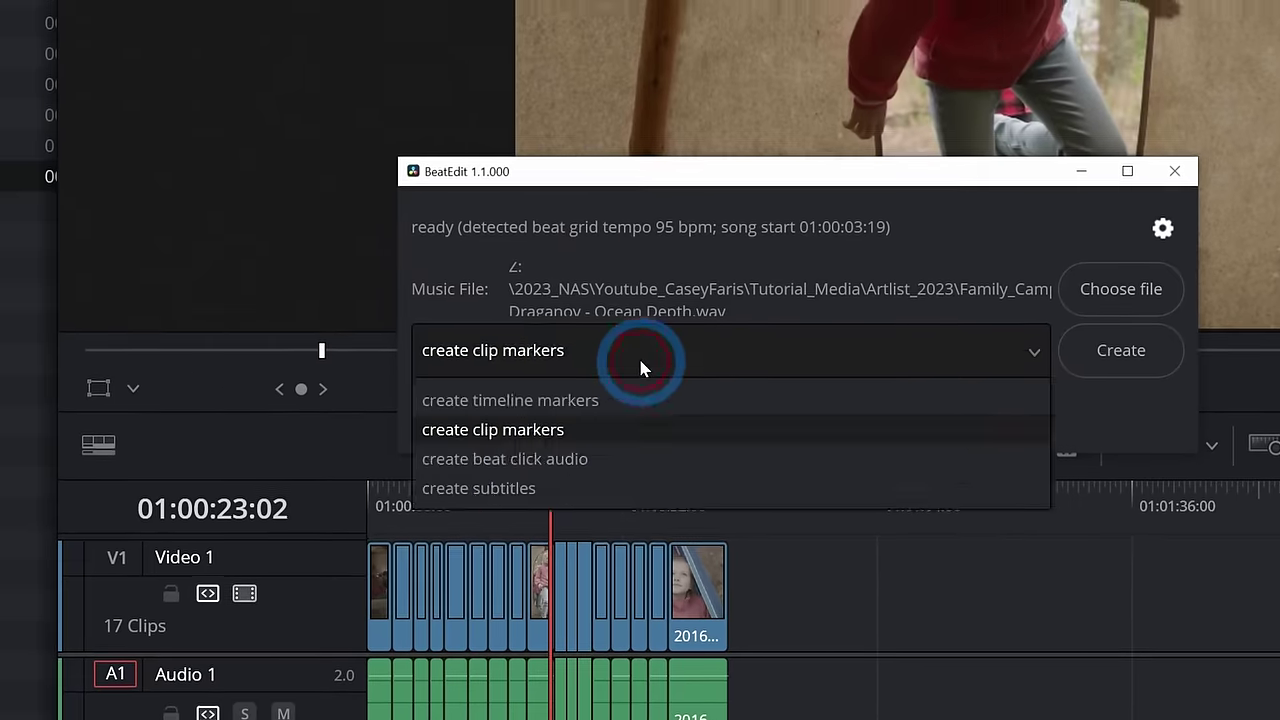
left_click(636, 399)
left_click(677, 355)
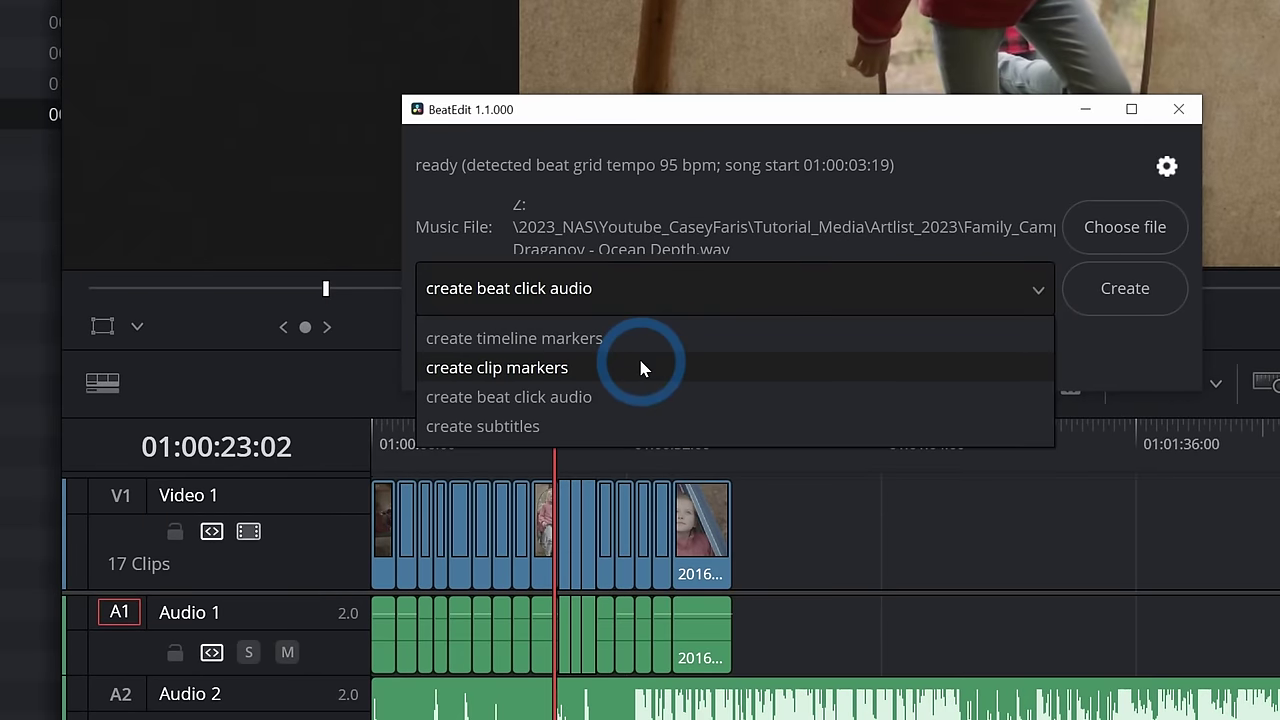
left_click(622, 313)
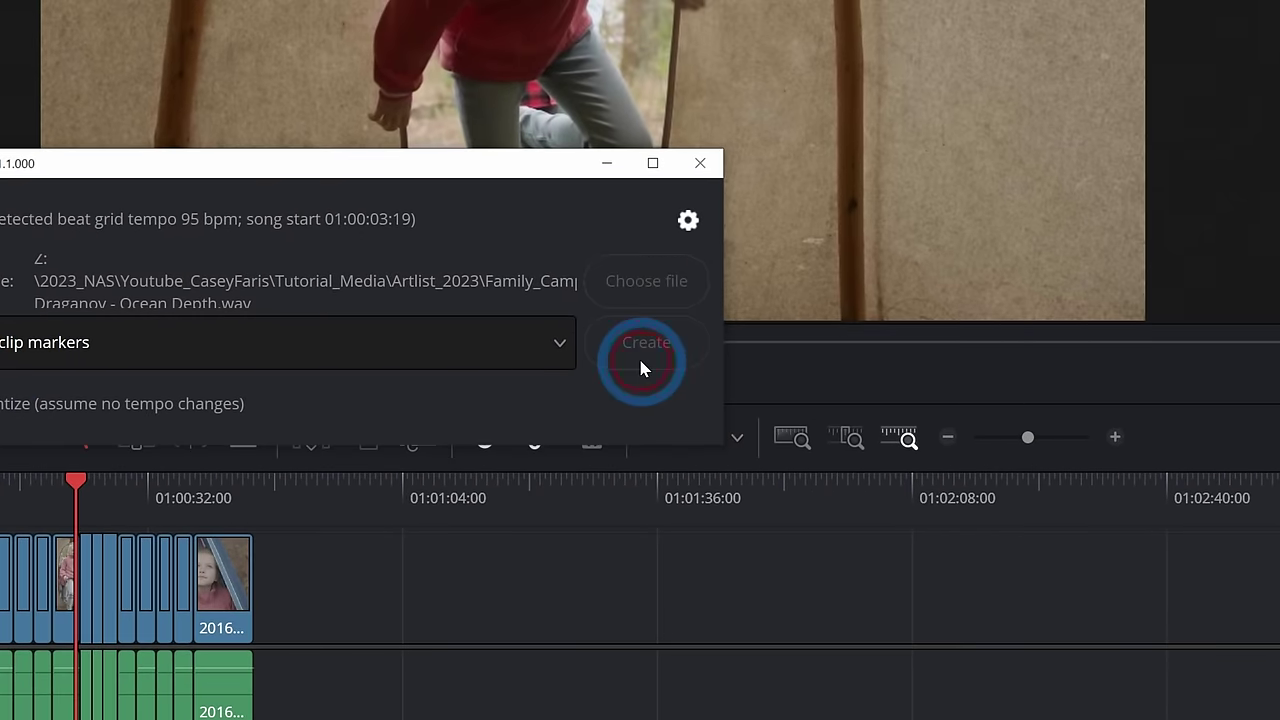
left_click(641, 368)
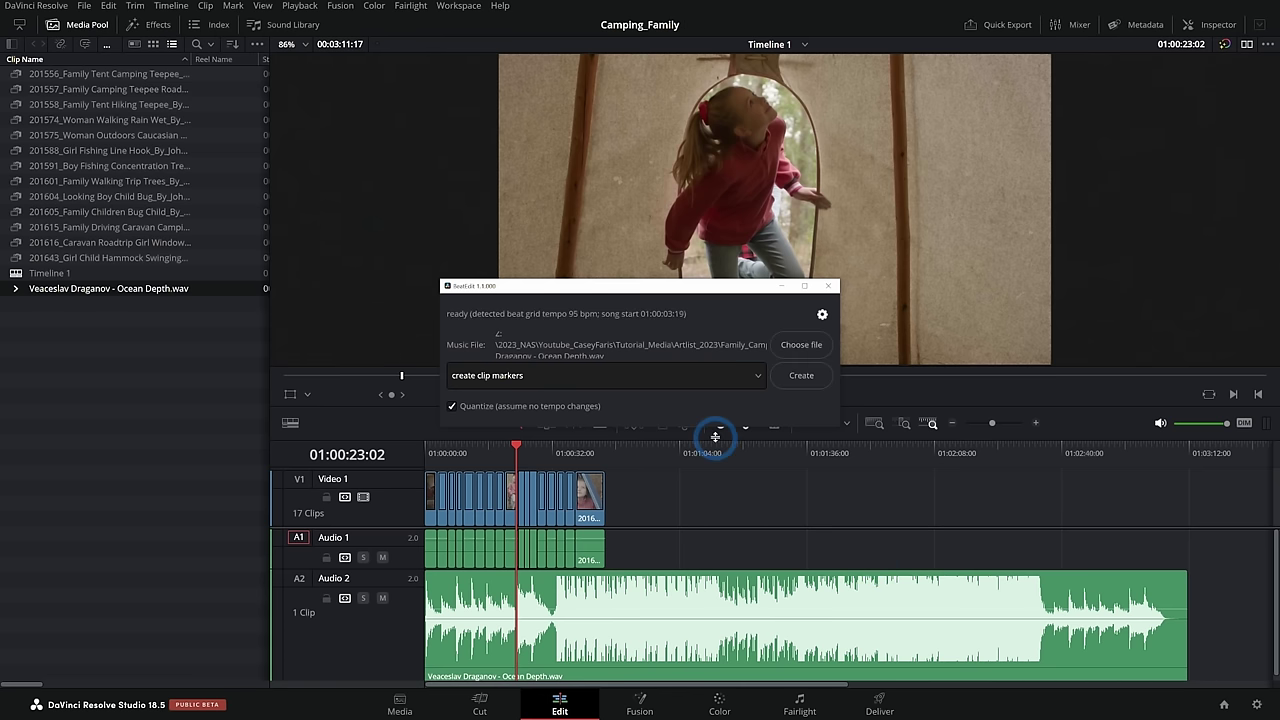
left_click(828, 287)
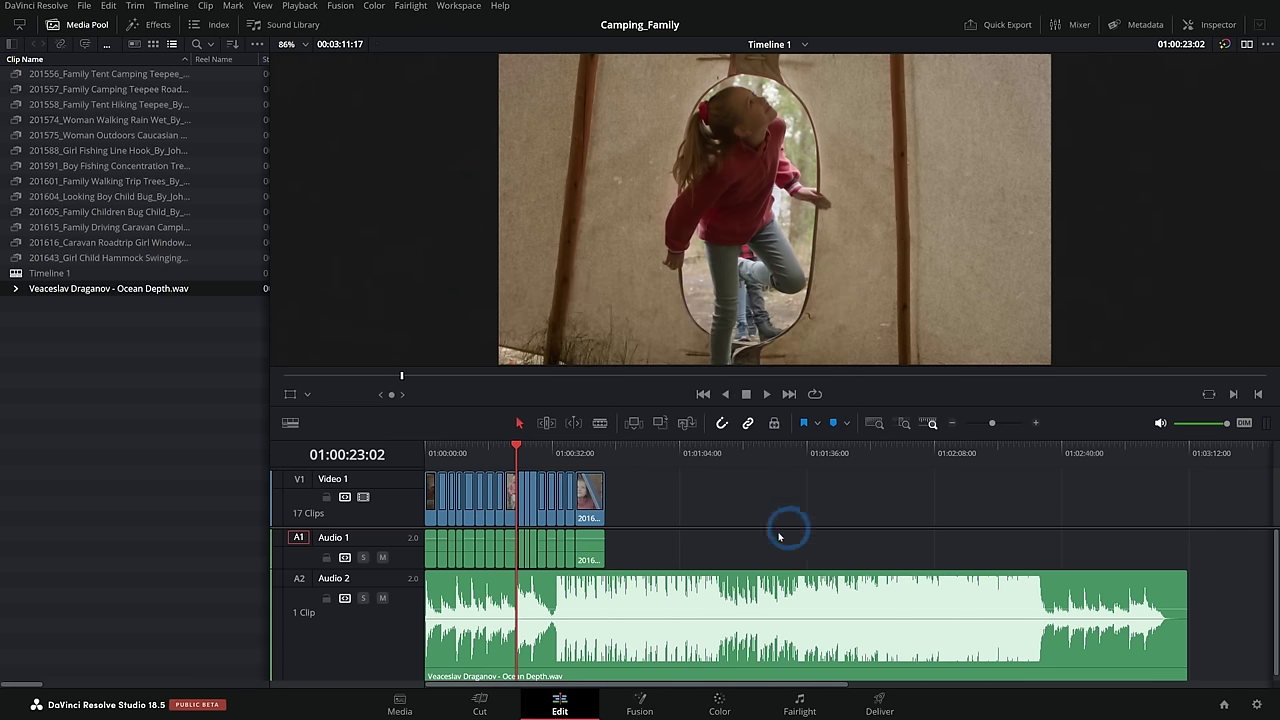
Replace the music clip on Audio 2 with the beat-marked Ocean Depth clip from the media pool, starting at about 01:00:38.
left_click(643, 617)
left_click(716, 588)
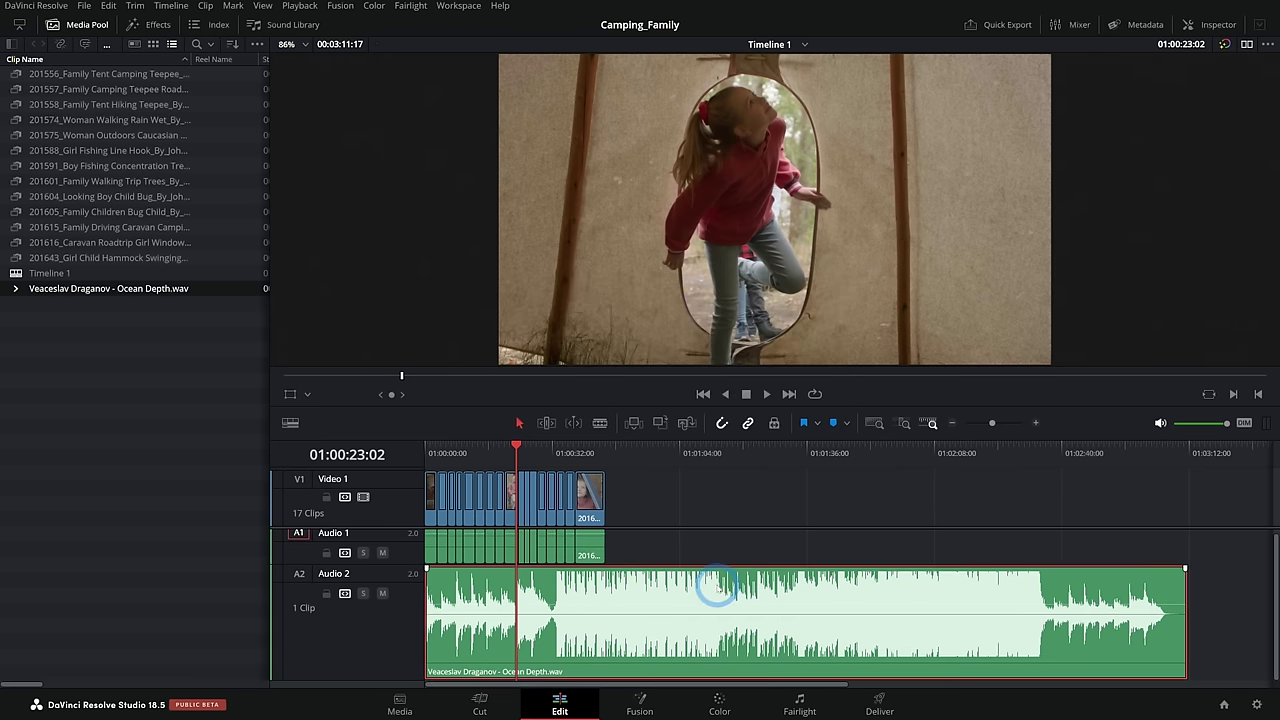
key("Delete")
left_click(290, 395)
left_click_drag(29, 289, 588, 612)
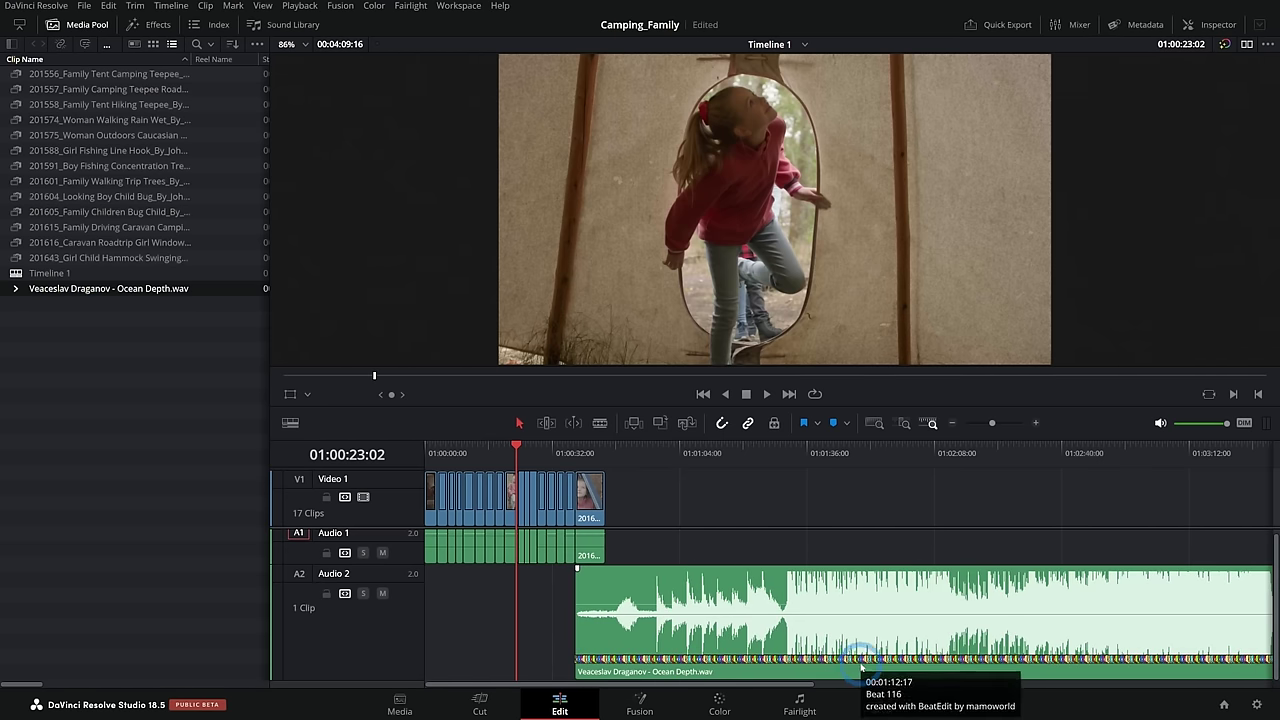
Examine how the beat markers line up with the waveform peaks, with the playhead on the Beat 39 marker at 01:01:01:23.
key("ctrl+equal")
key("ctrl+equal")
left_click(829, 454)
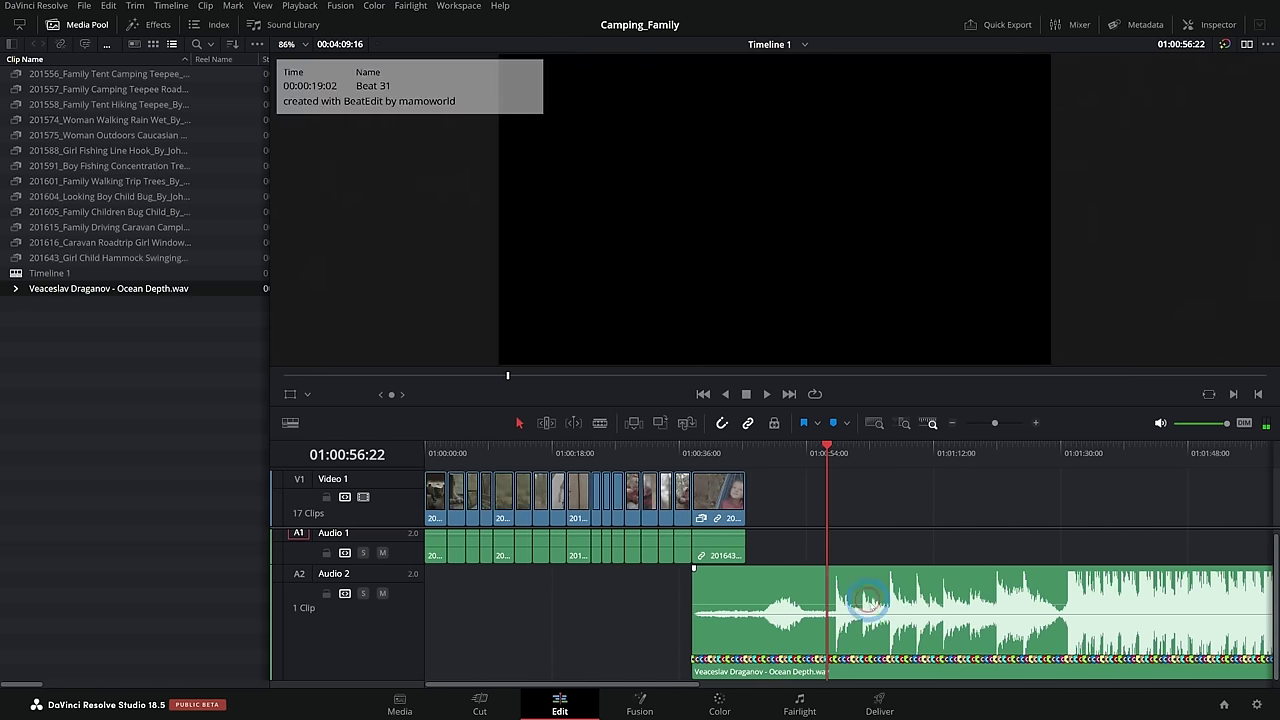
key("ctrl+equal")
key("ctrl+equal")
key("ctrl+equal")
key("ctrl+equal")
key("ctrl+equal")
scroll(783, 486, "right", 4)
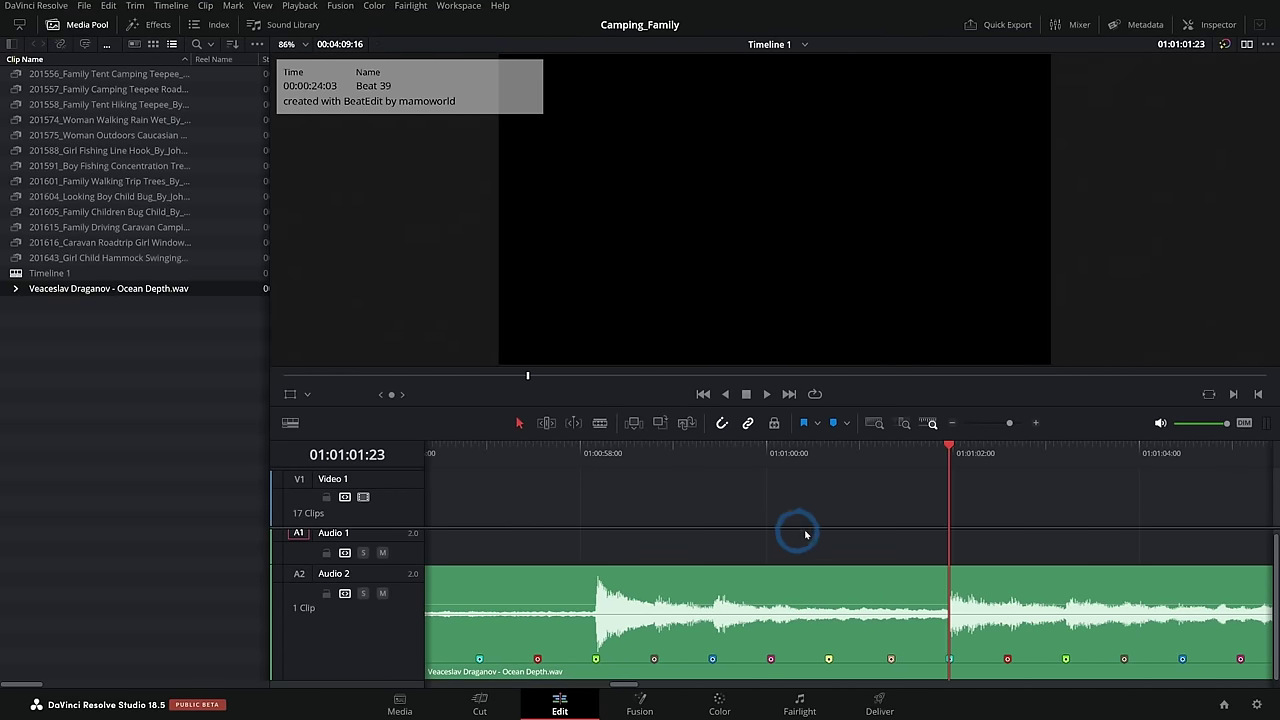
key("ctrl+minus")
key("ctrl+minus")
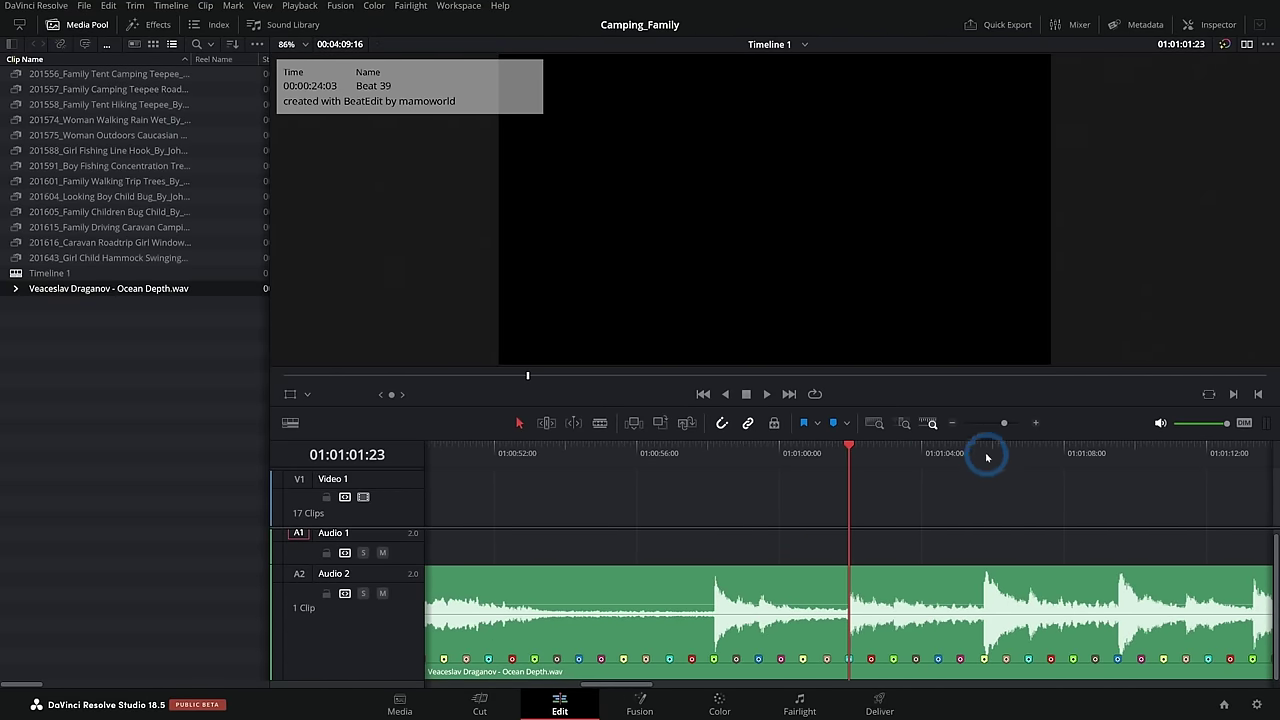
scroll(946, 517, "right", 5)
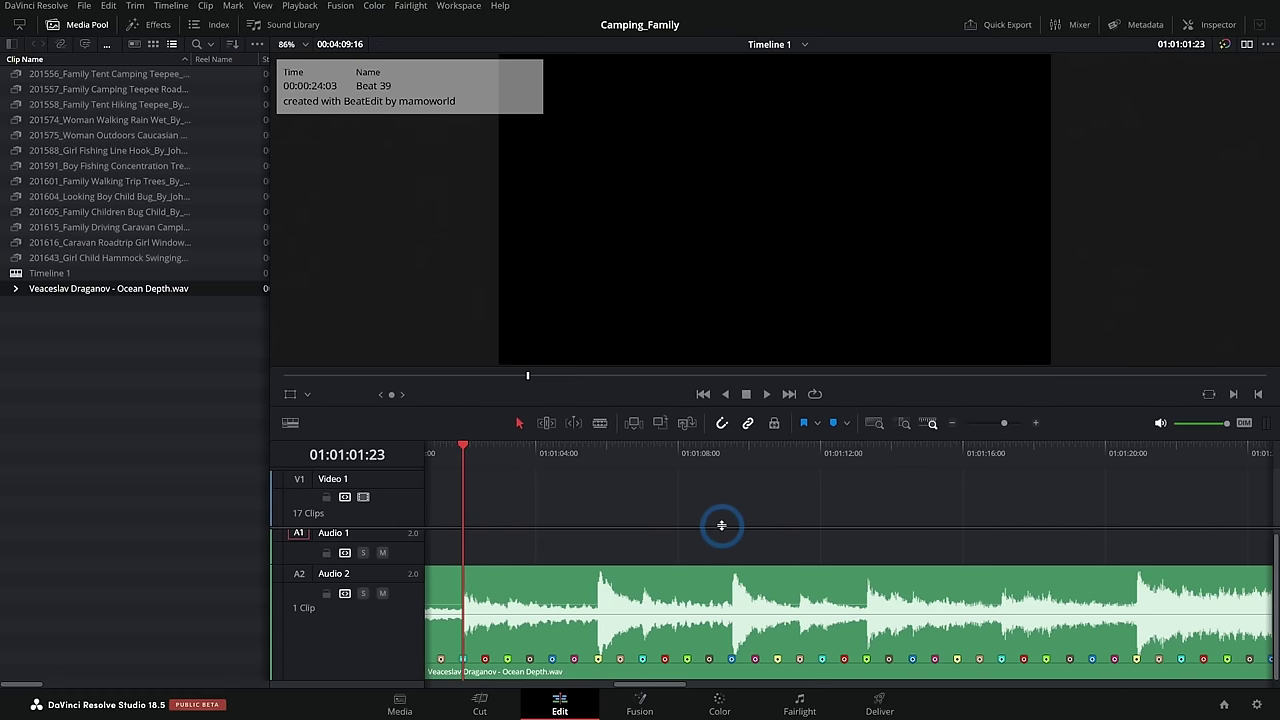
scroll(696, 499, "left", 4)
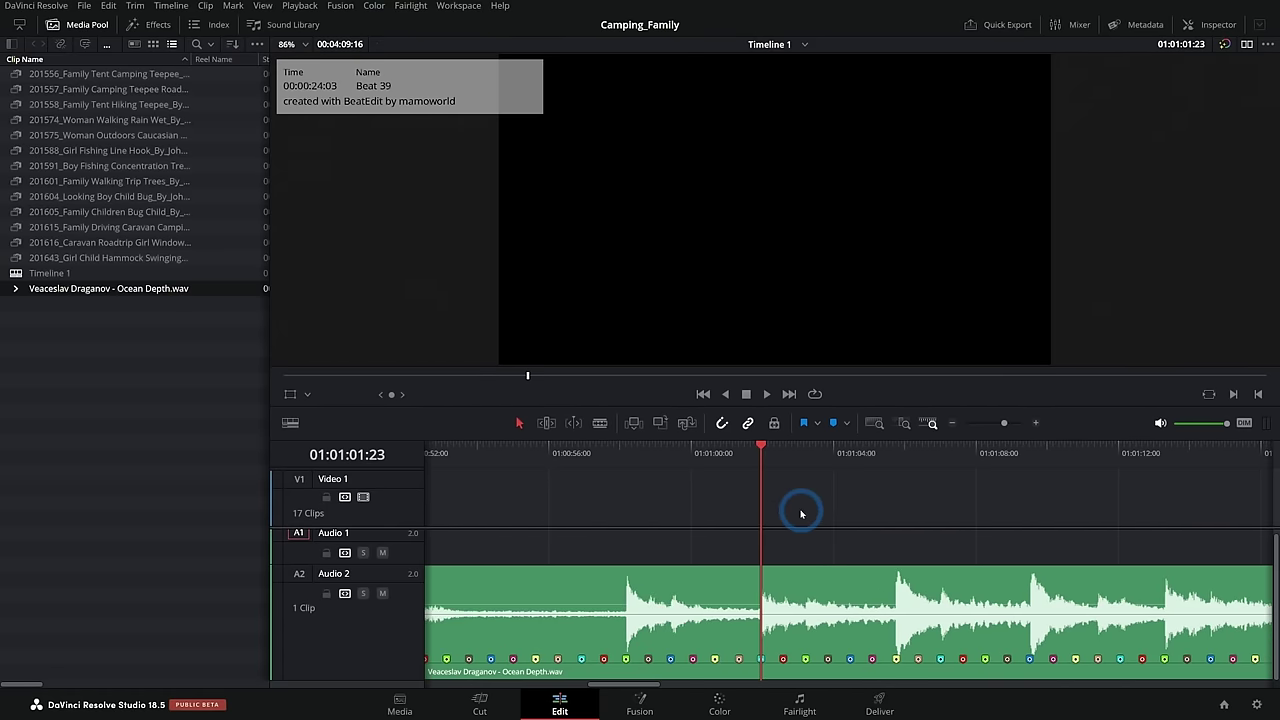
Move the Ocean Depth music clip on Audio 2 past the video clips, starting at about 01:01:02.
key("shift+z")
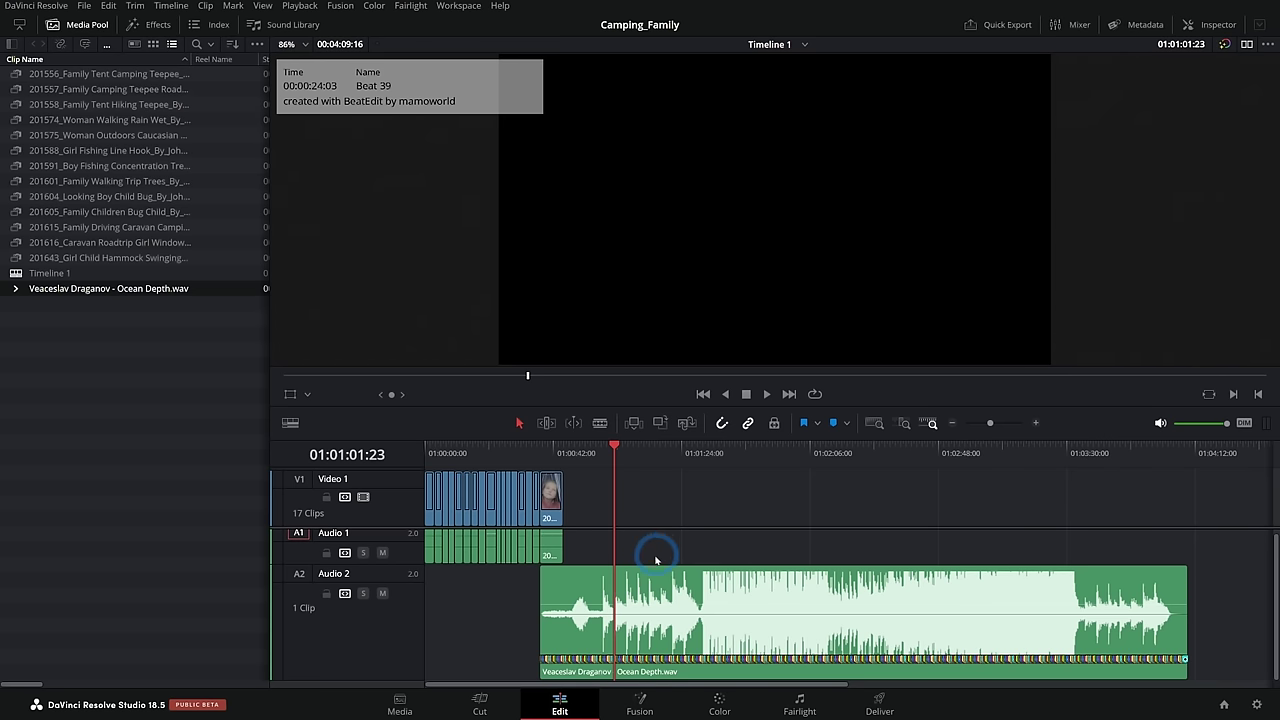
left_click_drag(618, 575, 663, 474)
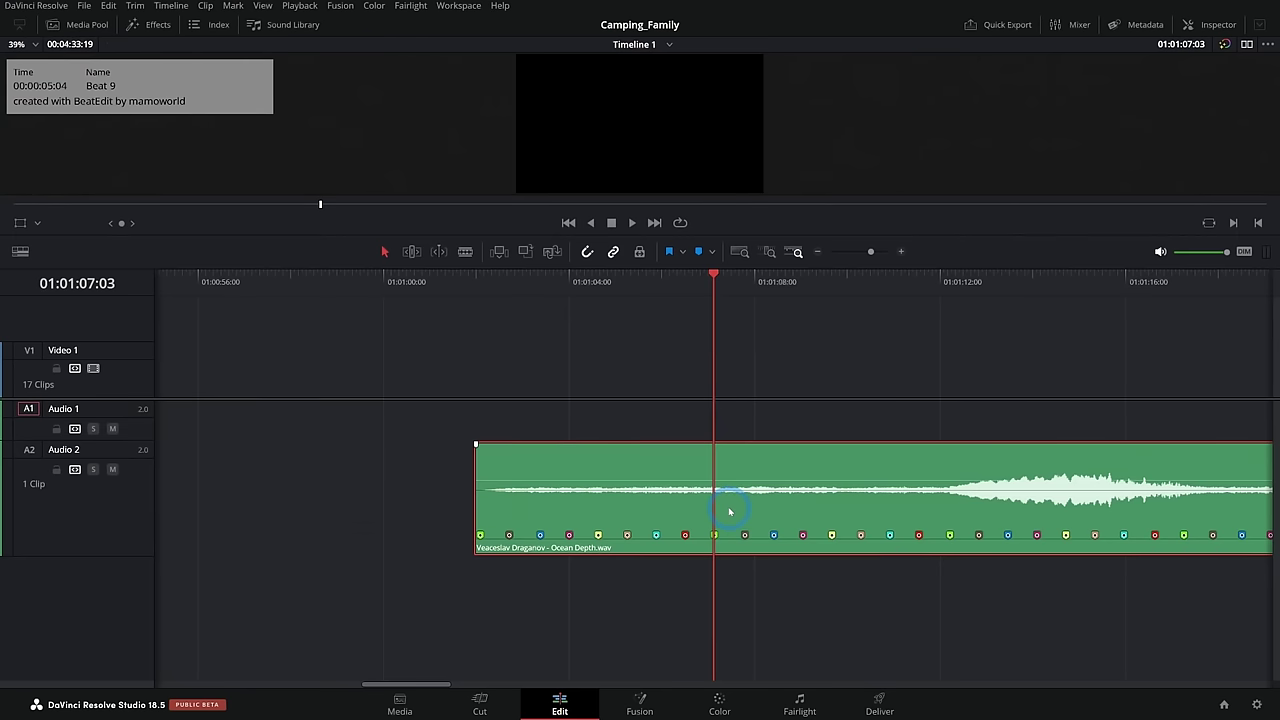
left_click(730, 512)
key("ctrl+minus")
scroll(591, 389, "right", 3)
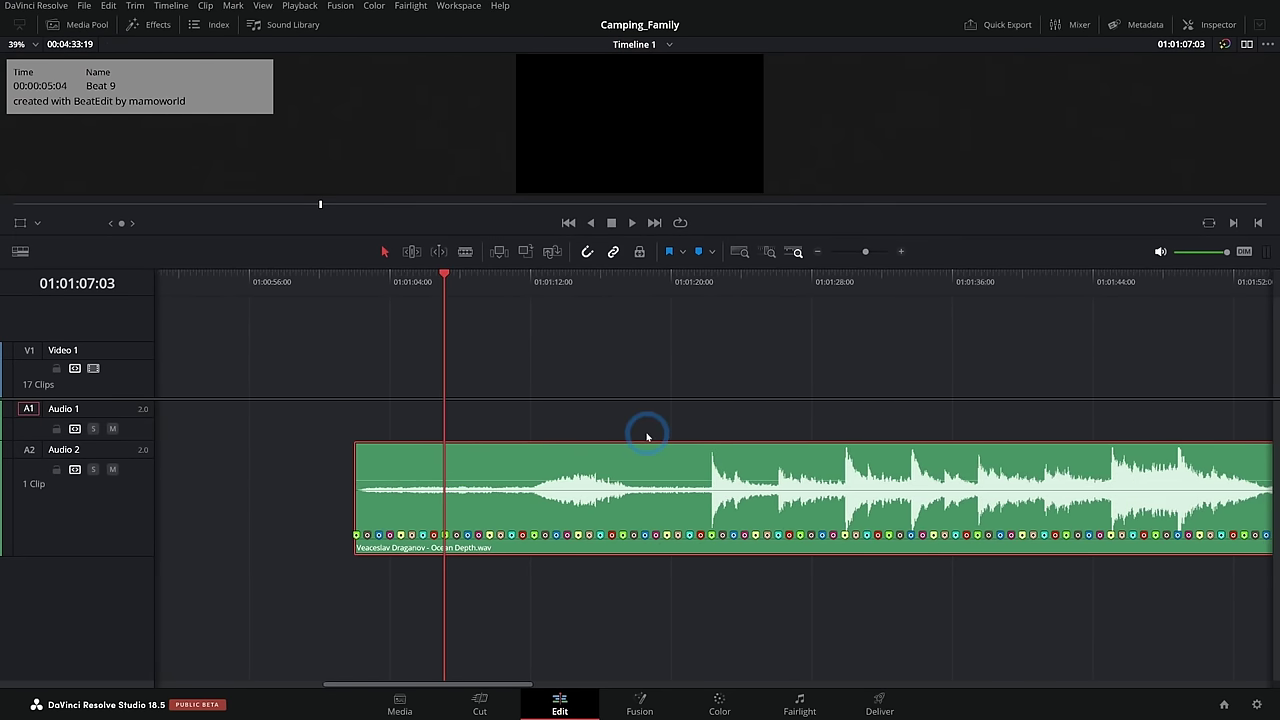
Trim the quiet intro off the music clip so it starts on the strong beat at about 01:01:22, and play its opening.
left_click_drag(357, 479, 700, 512)
left_click(700, 277)
key("space")
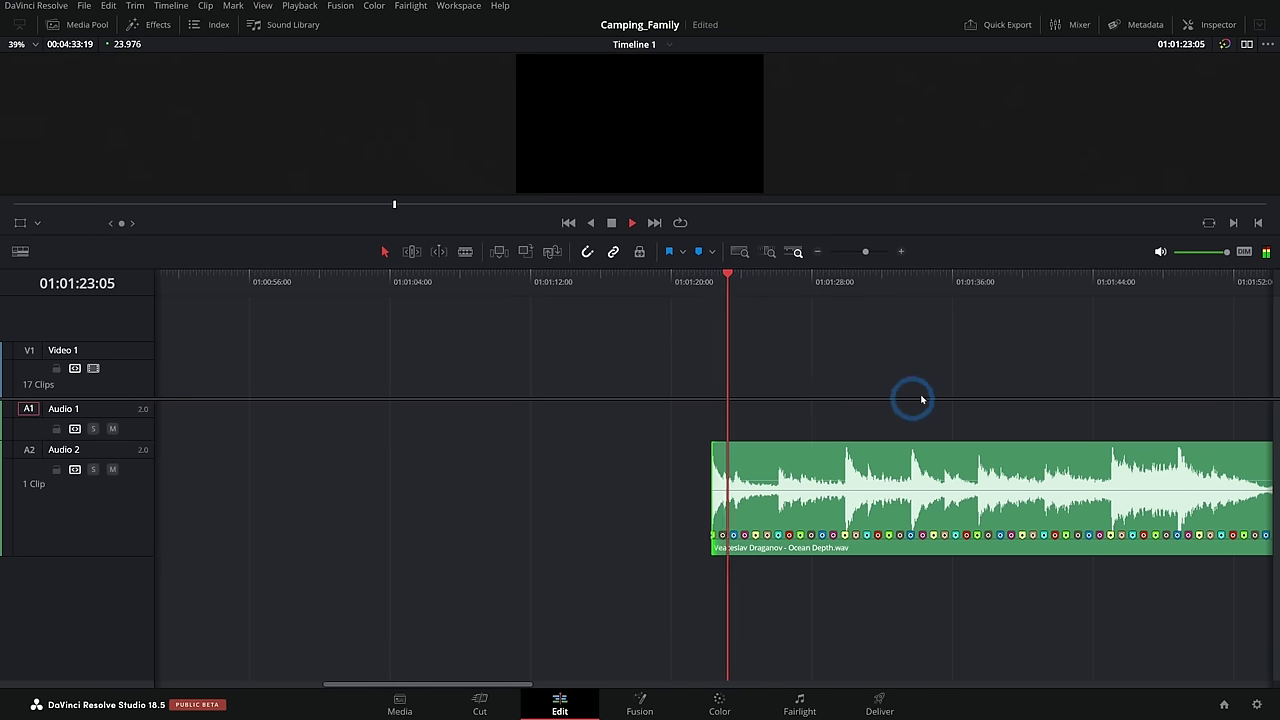
key("space")
Move the trimmed music clip to the timeline start at 01:00:00:00 and lock the Audio 1 and Video 1 tracks.
left_click_drag(913, 399, 606, 388)
scroll(572, 392, "down", 3)
scroll(568, 393, "right", 8)
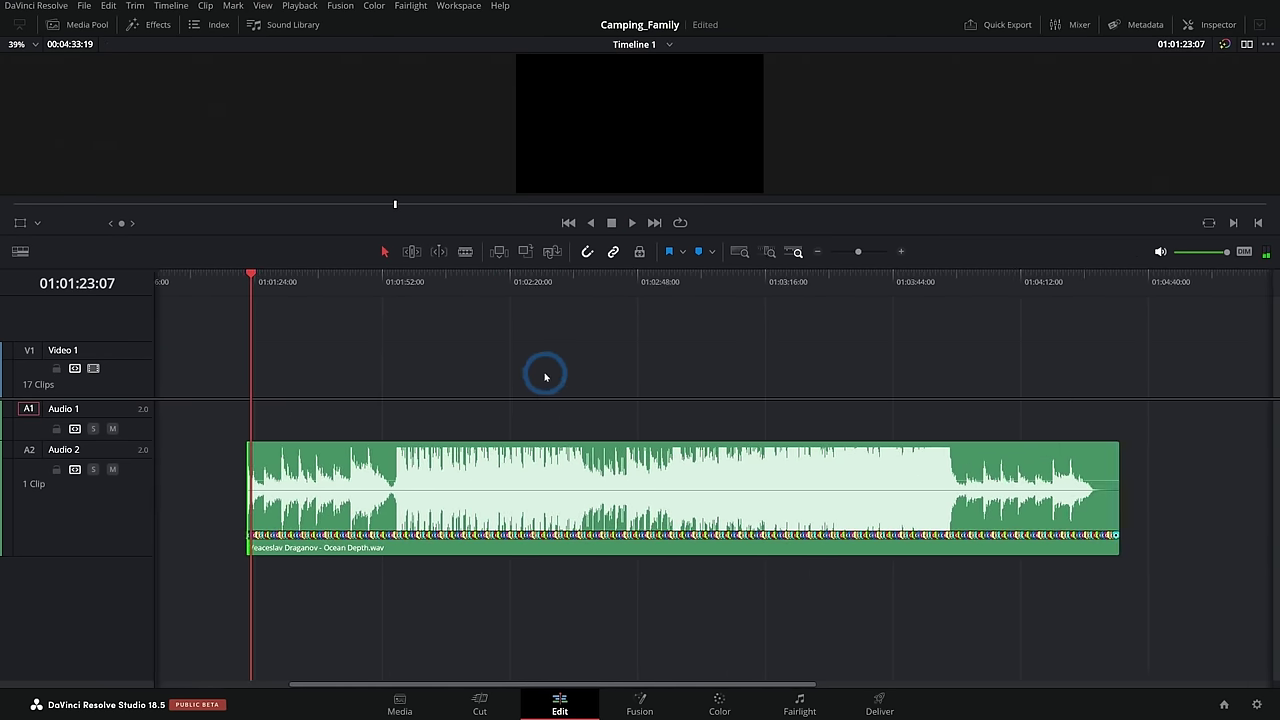
key("shift+z")
left_click_drag(344, 285, 311, 289)
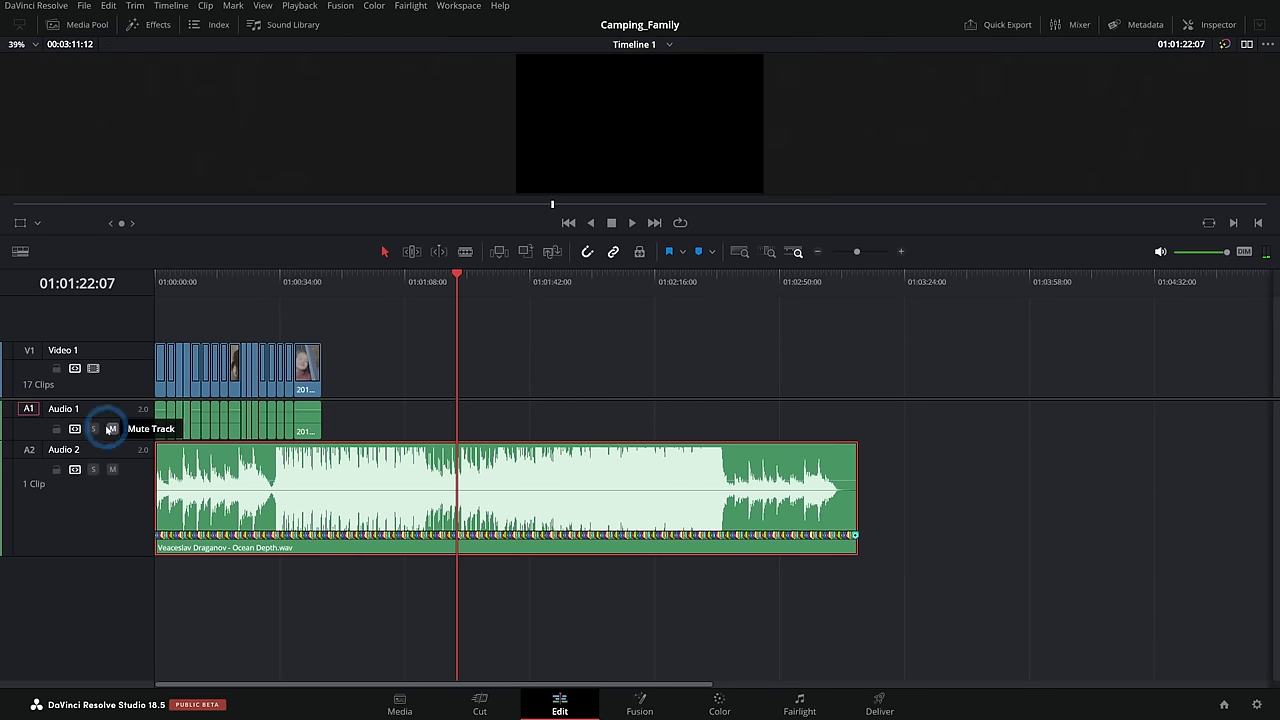
left_click(57, 428)
left_click(57, 369)
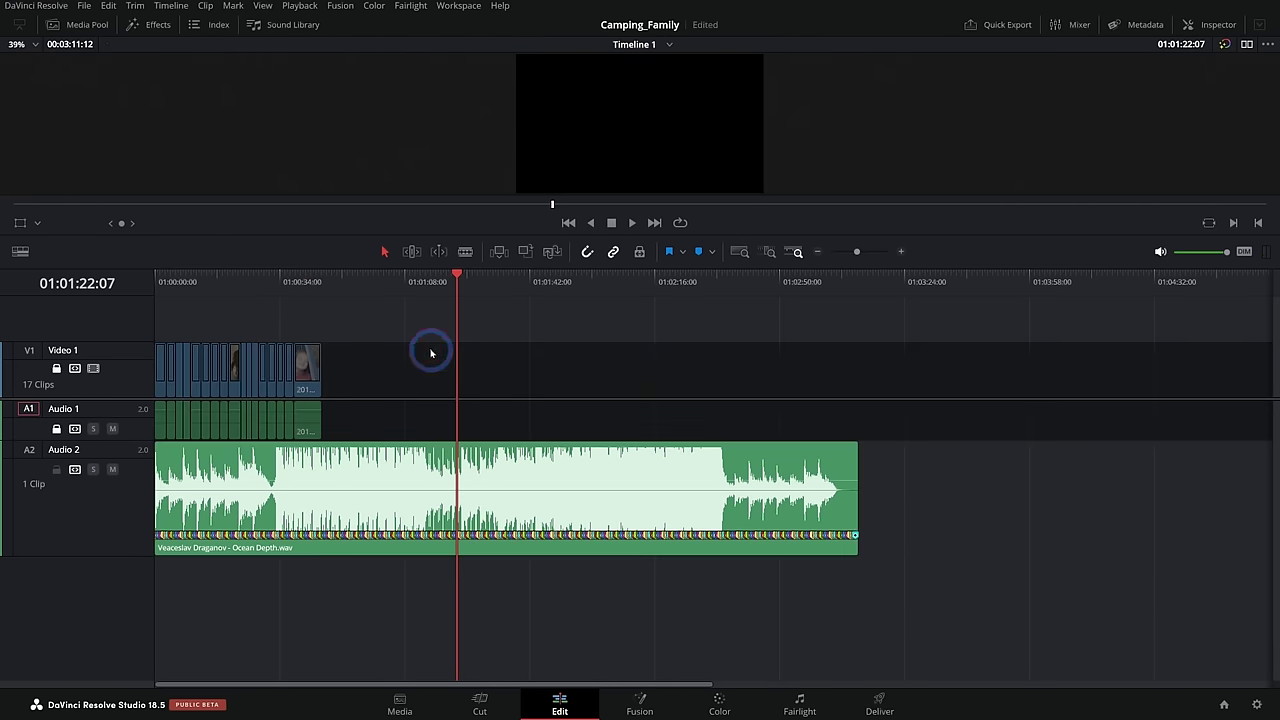
Split the Audio 2 music at the Beat 45 marker at 01:00:07:14 and shift the second part about one second later.
left_click(249, 287)
key("ctrl+=")
left_click_drag(171, 287, 138, 289)
scroll(230, 490, "up", 5)
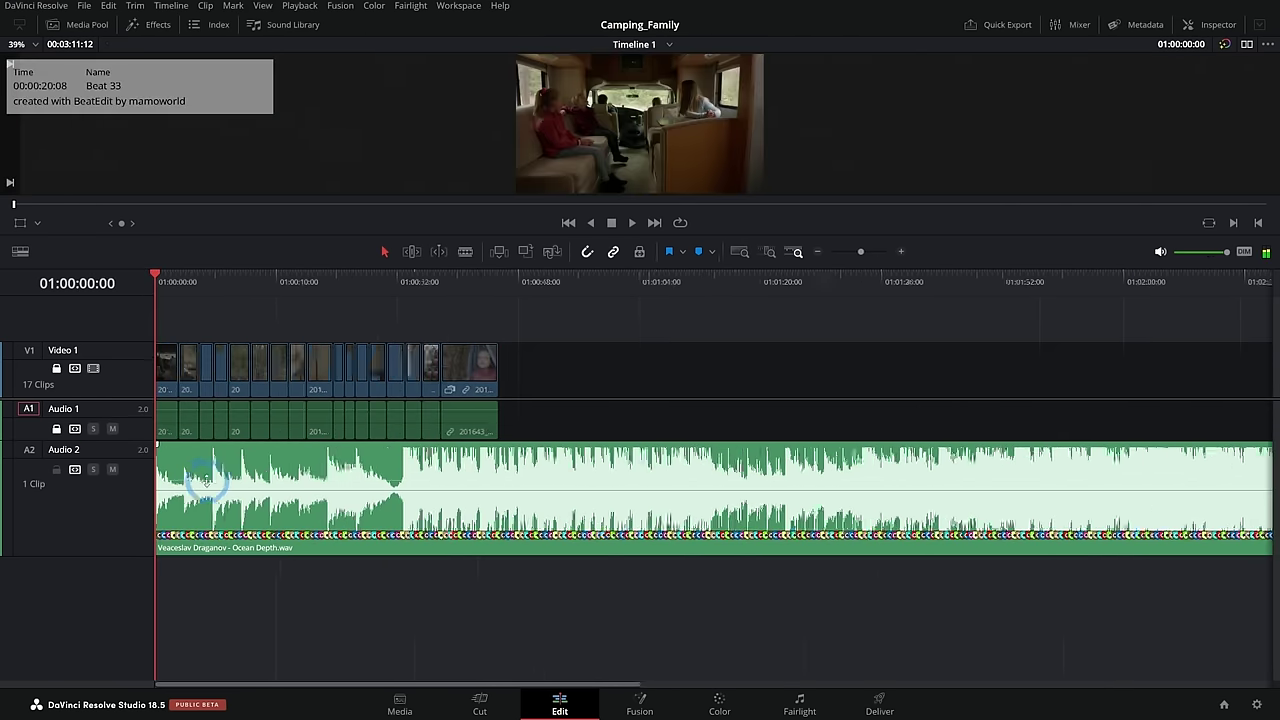
left_click(424, 290)
left_click_drag(424, 292, 449, 292)
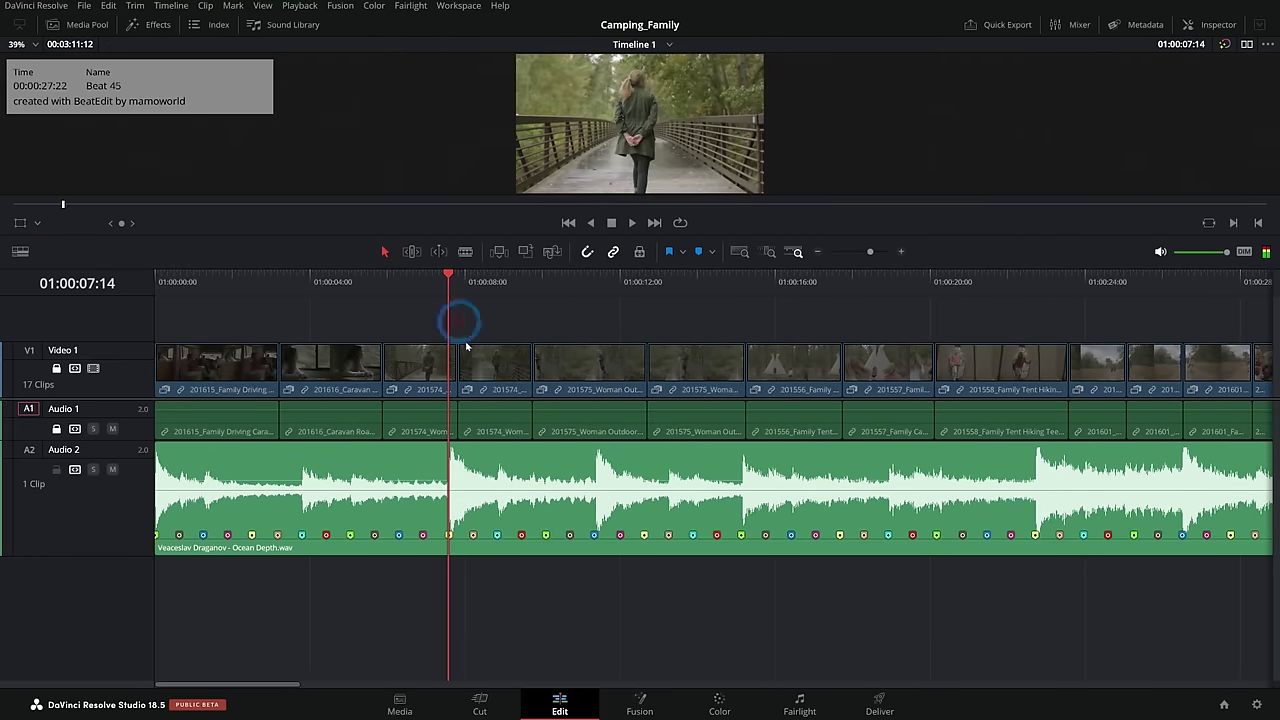
key("ctrl+b")
left_click_drag(503, 508, 516, 524)
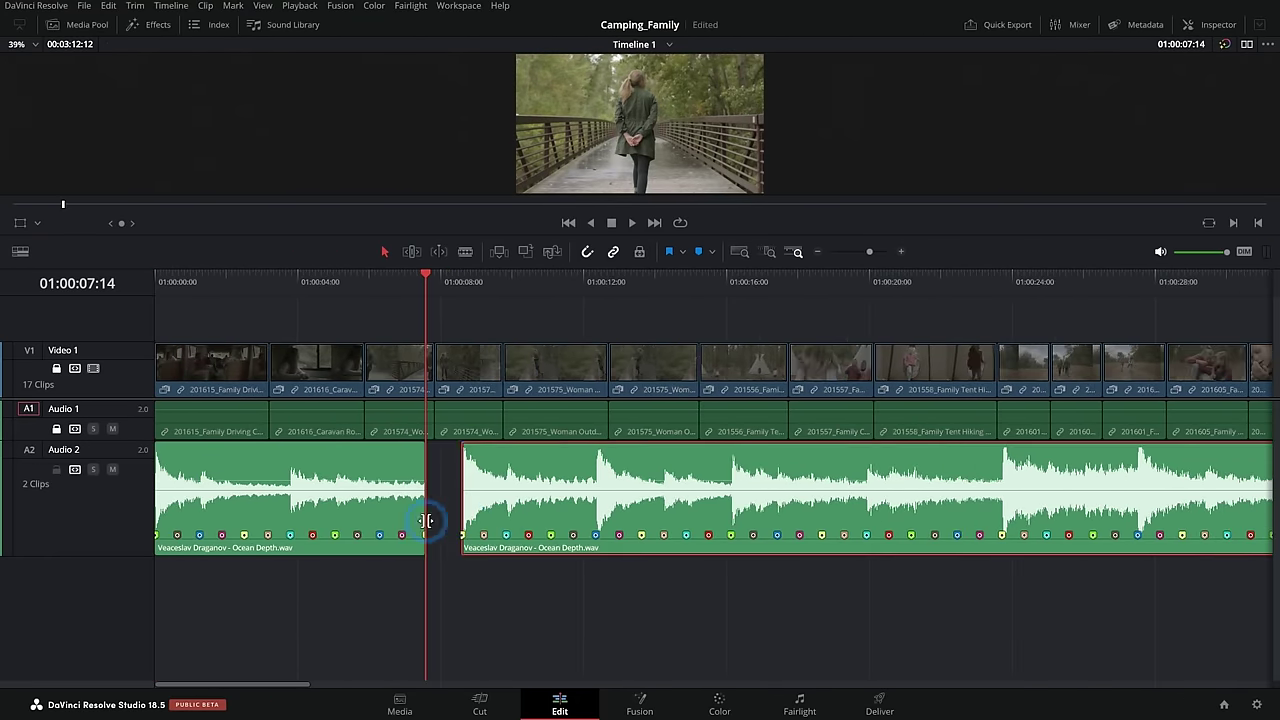
key("ctrl+minus")
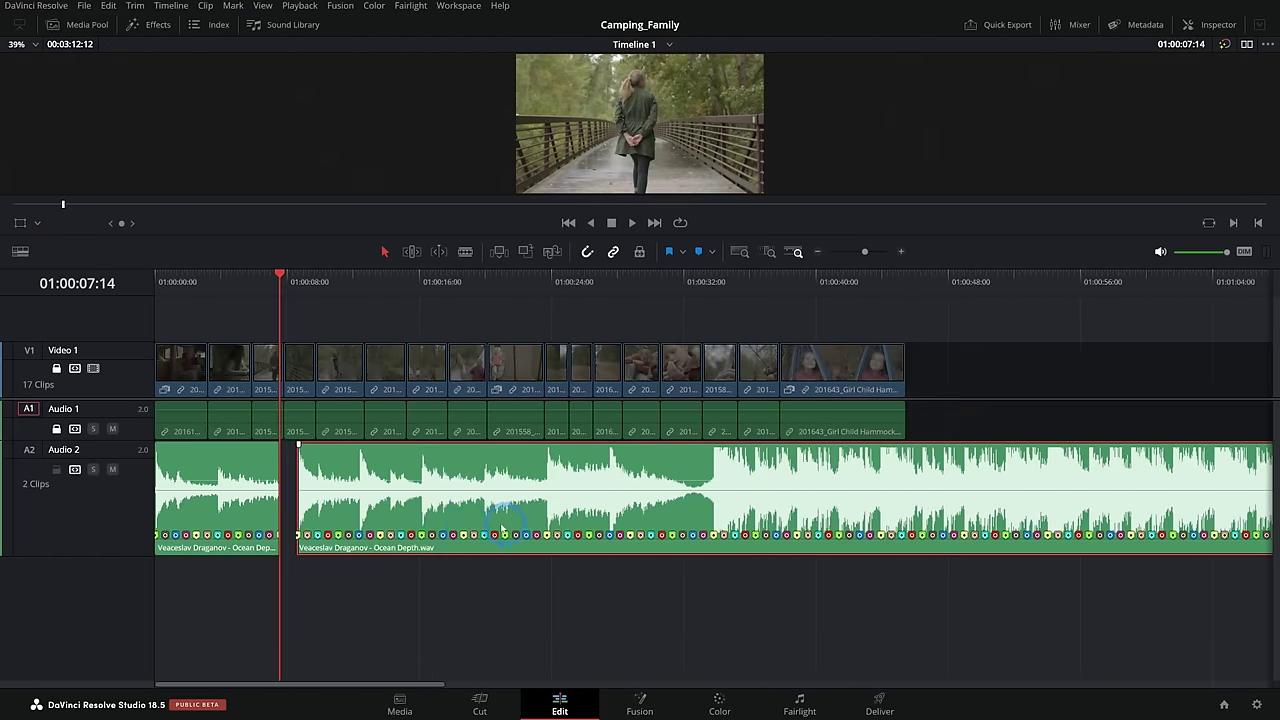
Split the music at the Beat 85 marker at 01:00:33:19, delete the section before it, close the gap and play back the join.
key("shift+z")
left_click(351, 290)
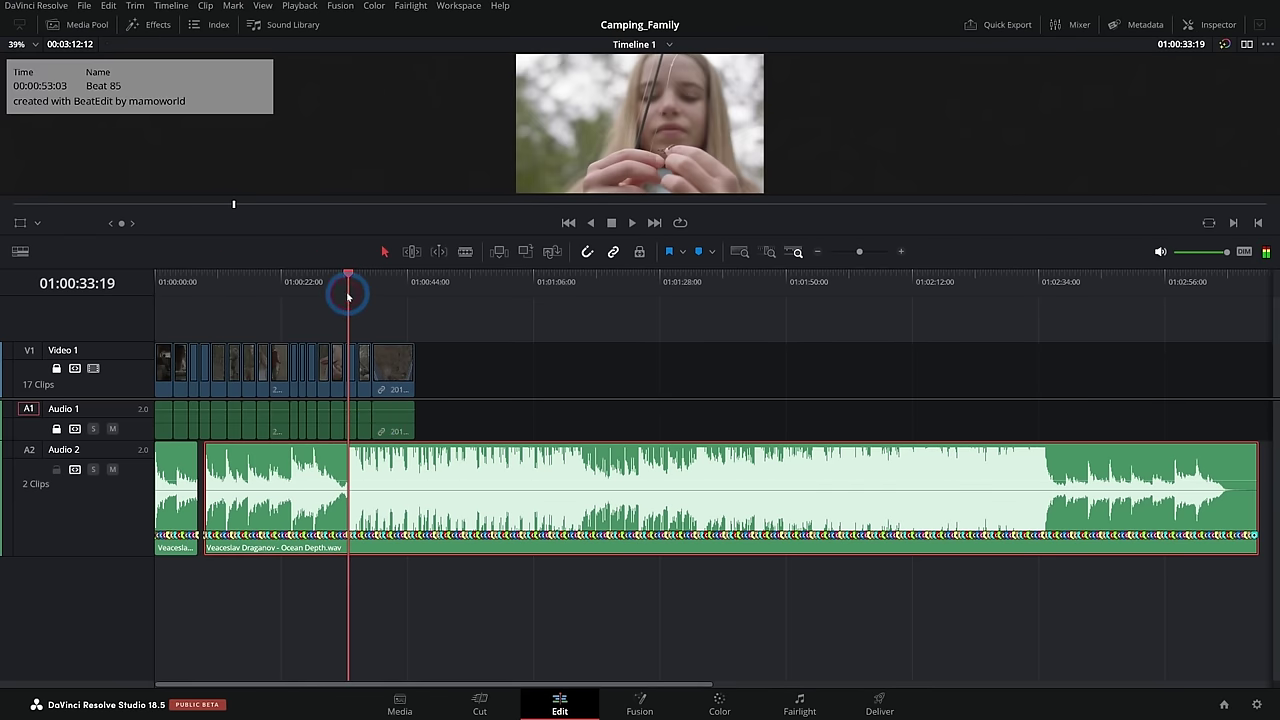
scroll(351, 494, "up", 5)
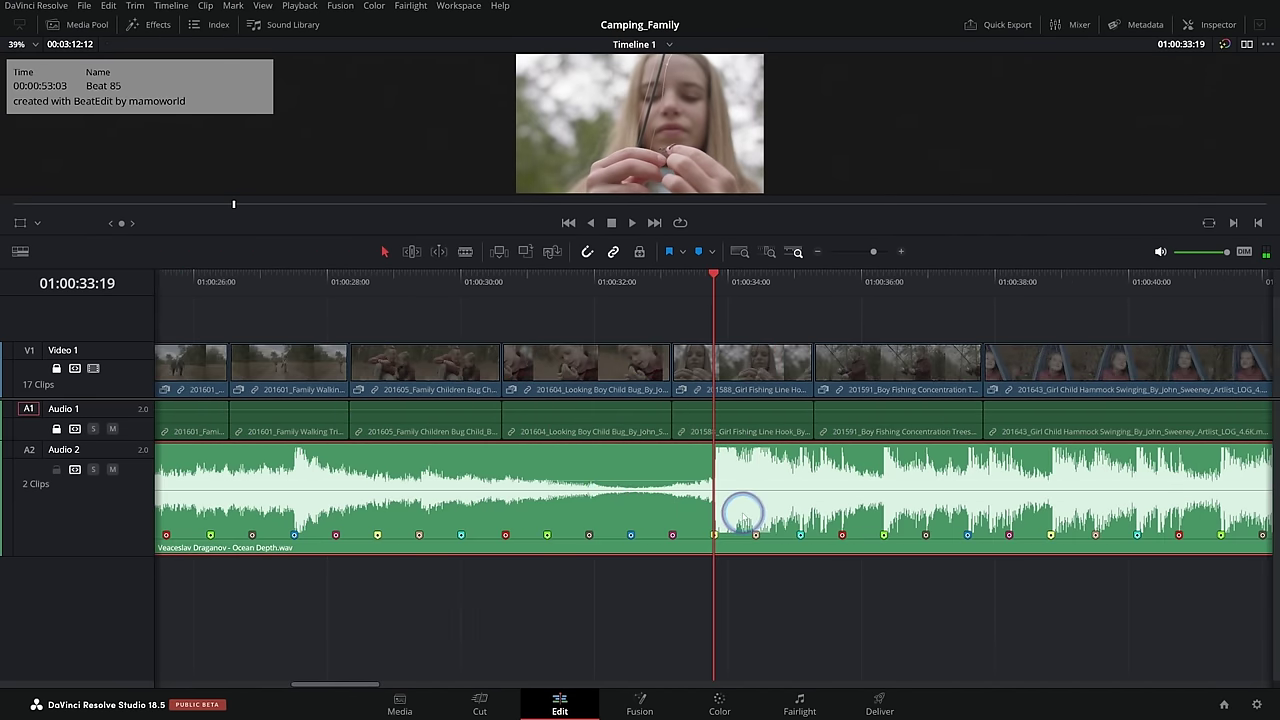
key("ctrl+b")
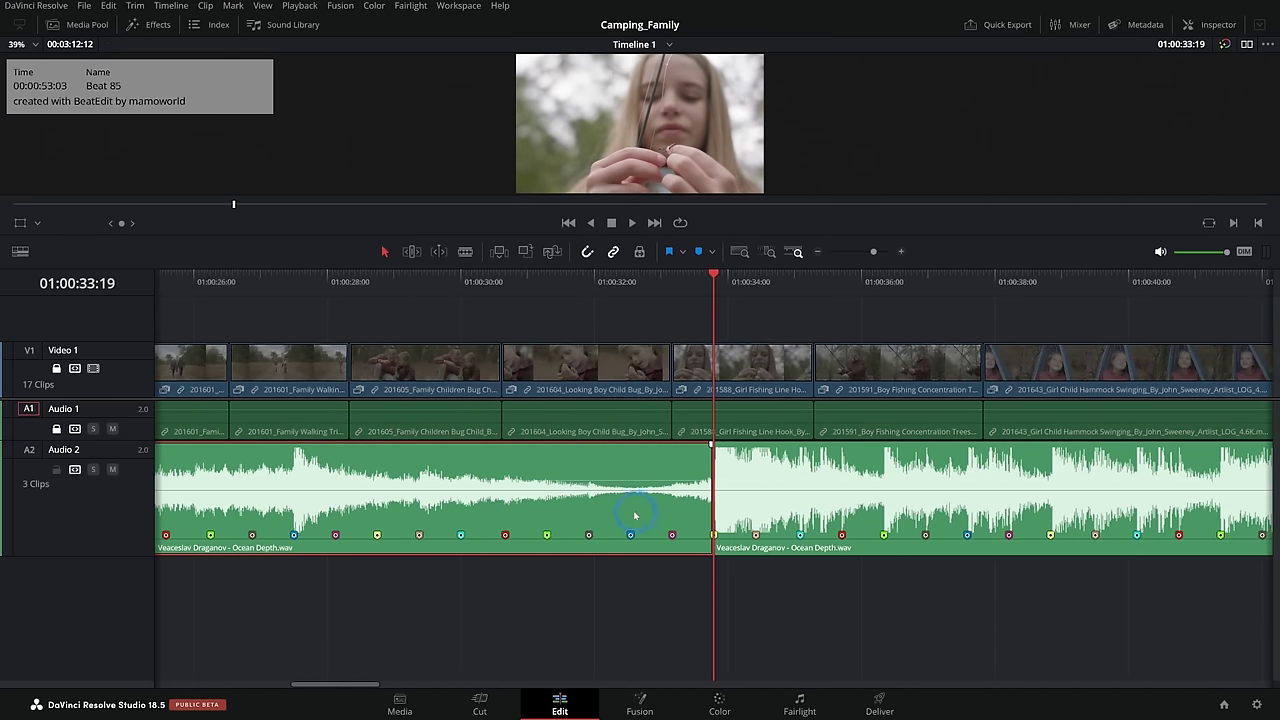
key("BackSpace")
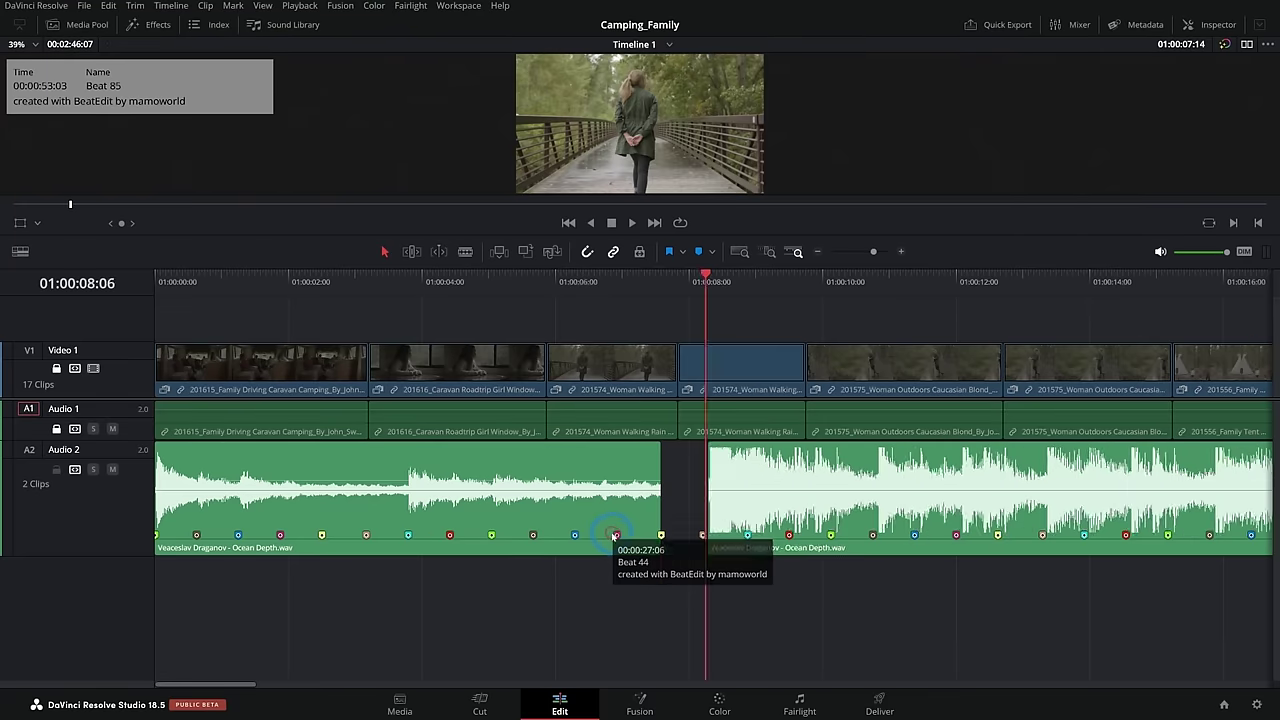
key("BackSpace")
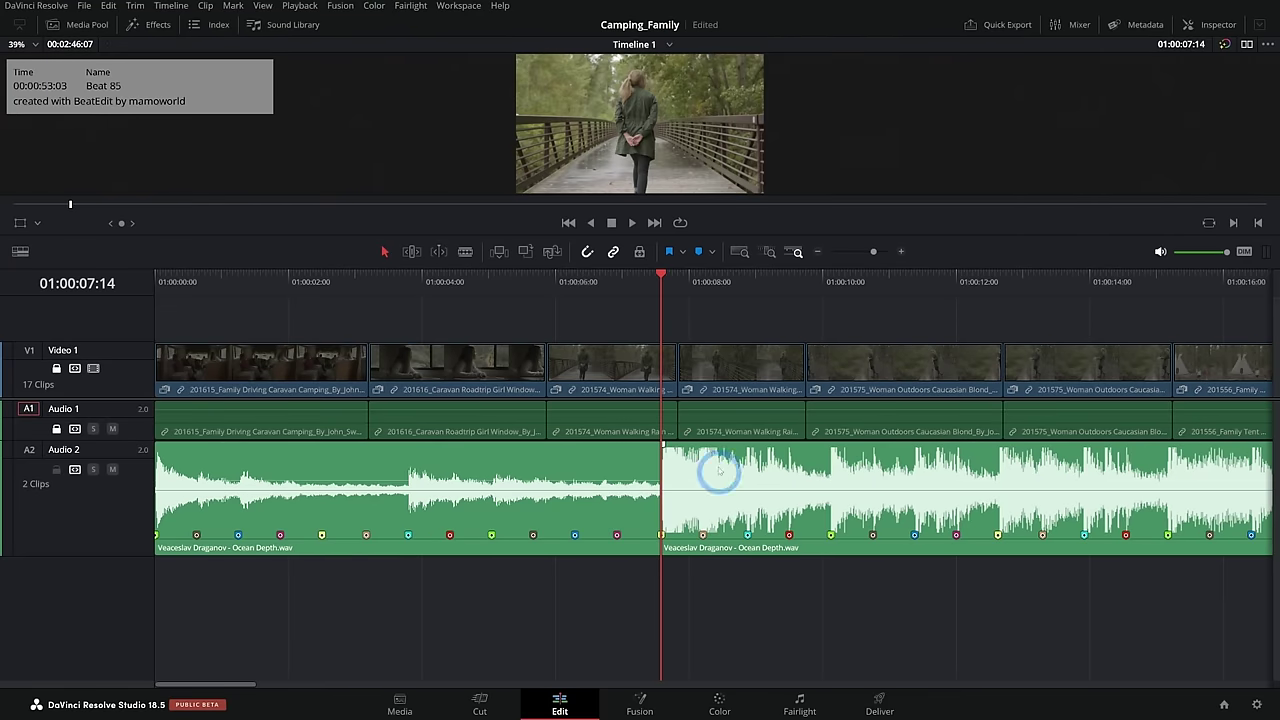
left_click(528, 276)
key("space")
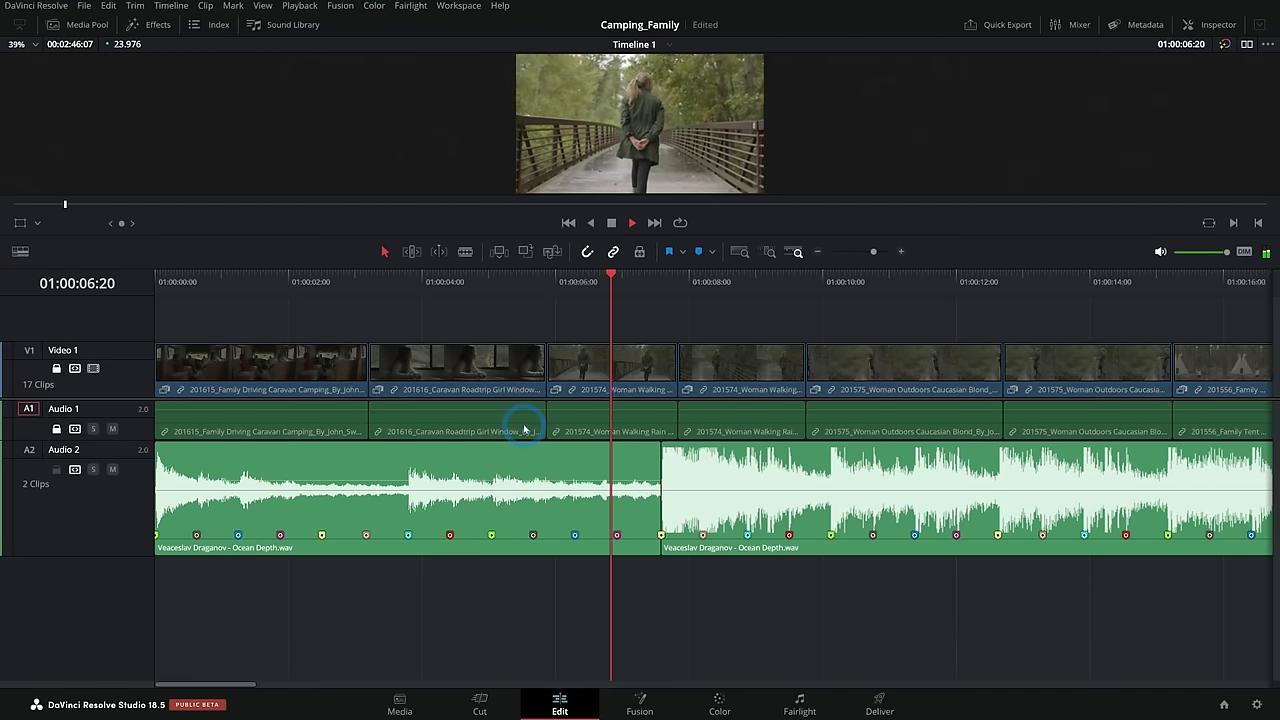
key("space")
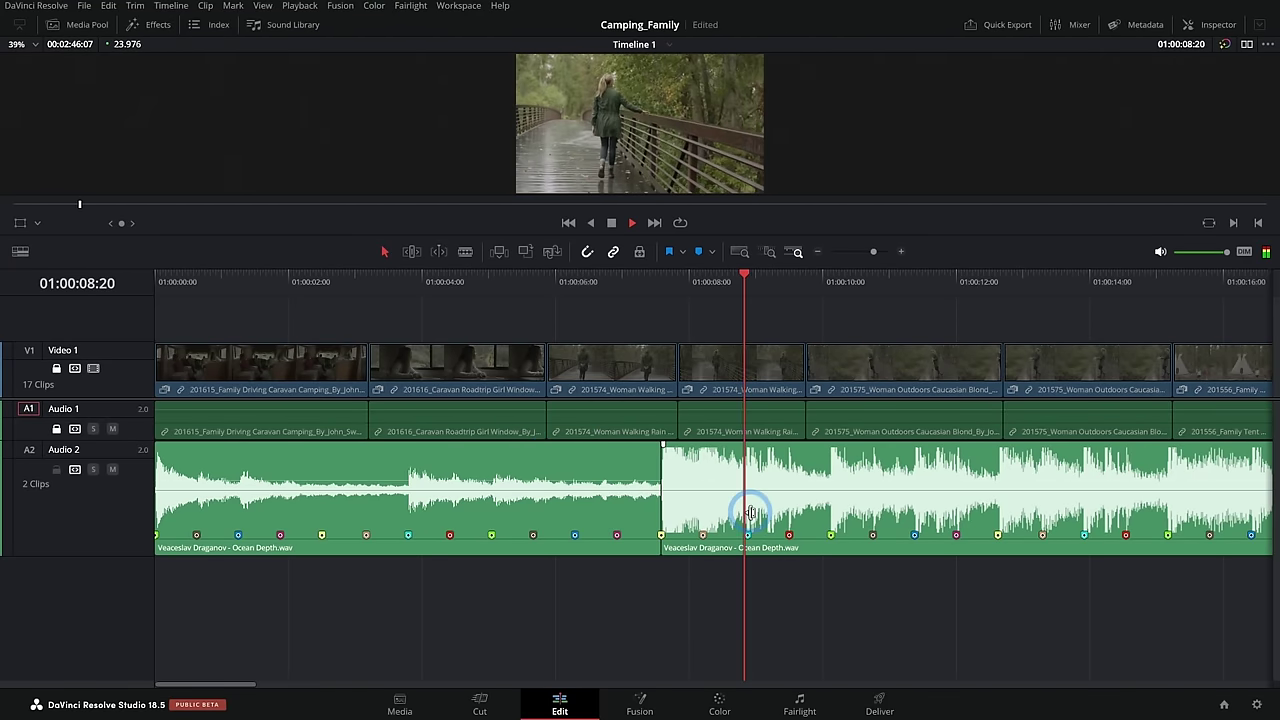
Split the music at the Beat 133 marker at 01:00:37:21, near the start of the girl-in-hammock clip.
scroll(636, 525, "down", 3)
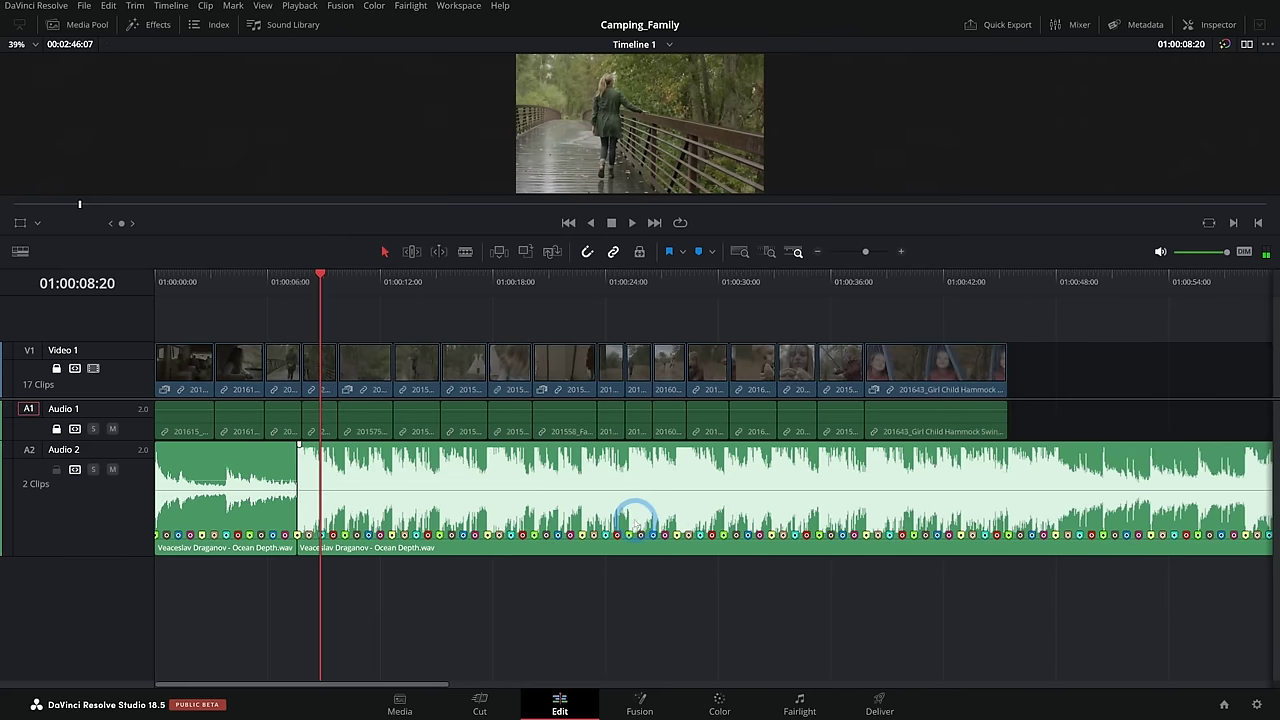
key("ctrl+minus")
left_click(457, 338)
left_click_drag(469, 286, 479, 280)
left_click(531, 464)
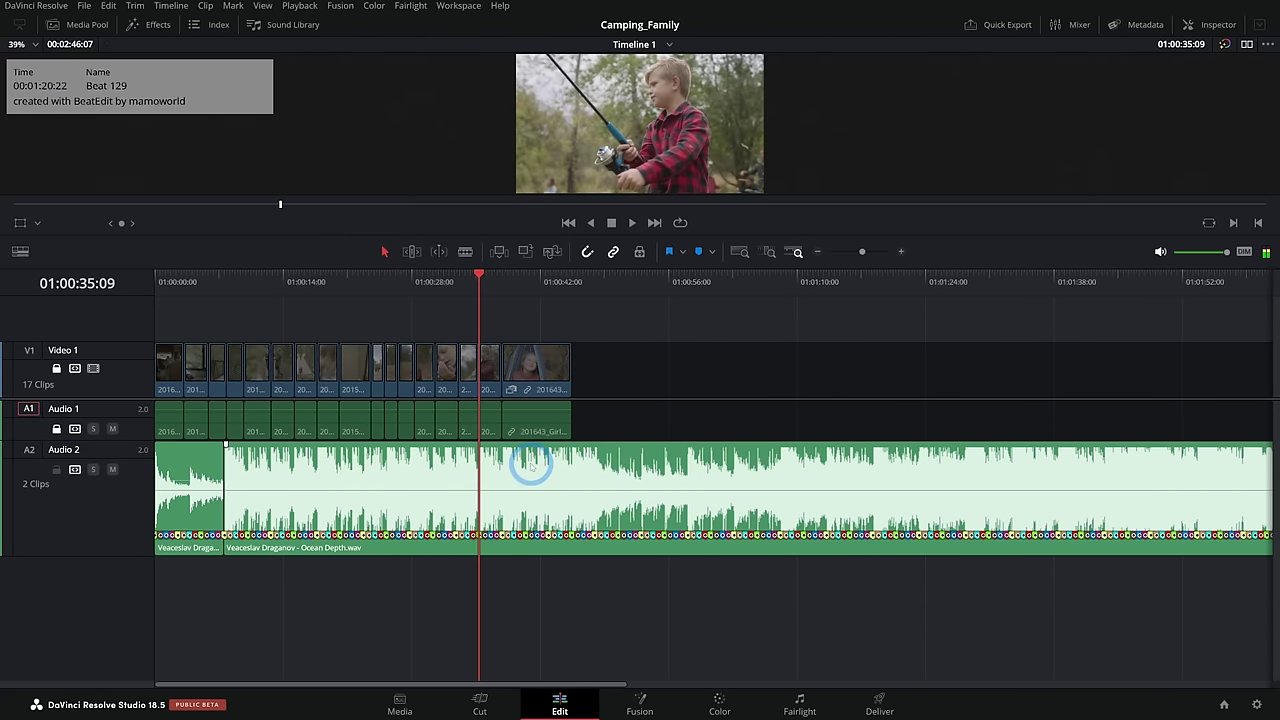
left_click(516, 282)
key("ctrl+equal")
key("ctrl+equal")
key("ctrl+equal")
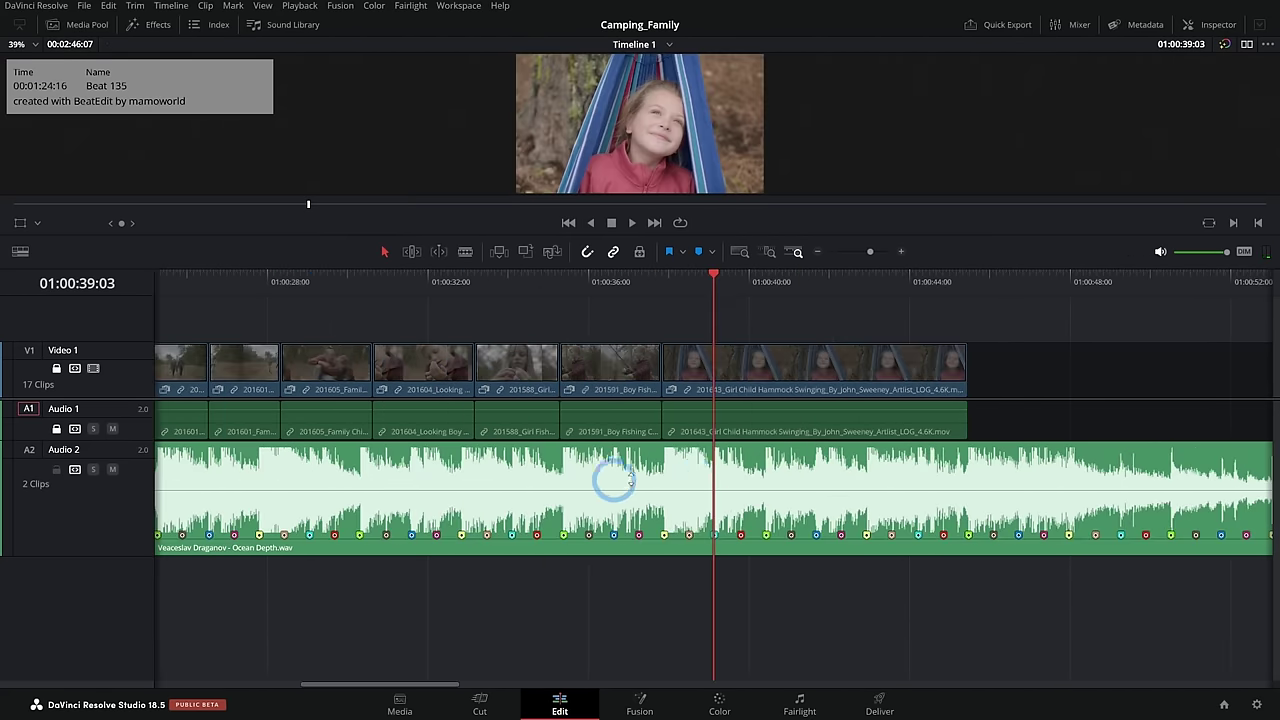
left_click_drag(668, 280, 650, 296)
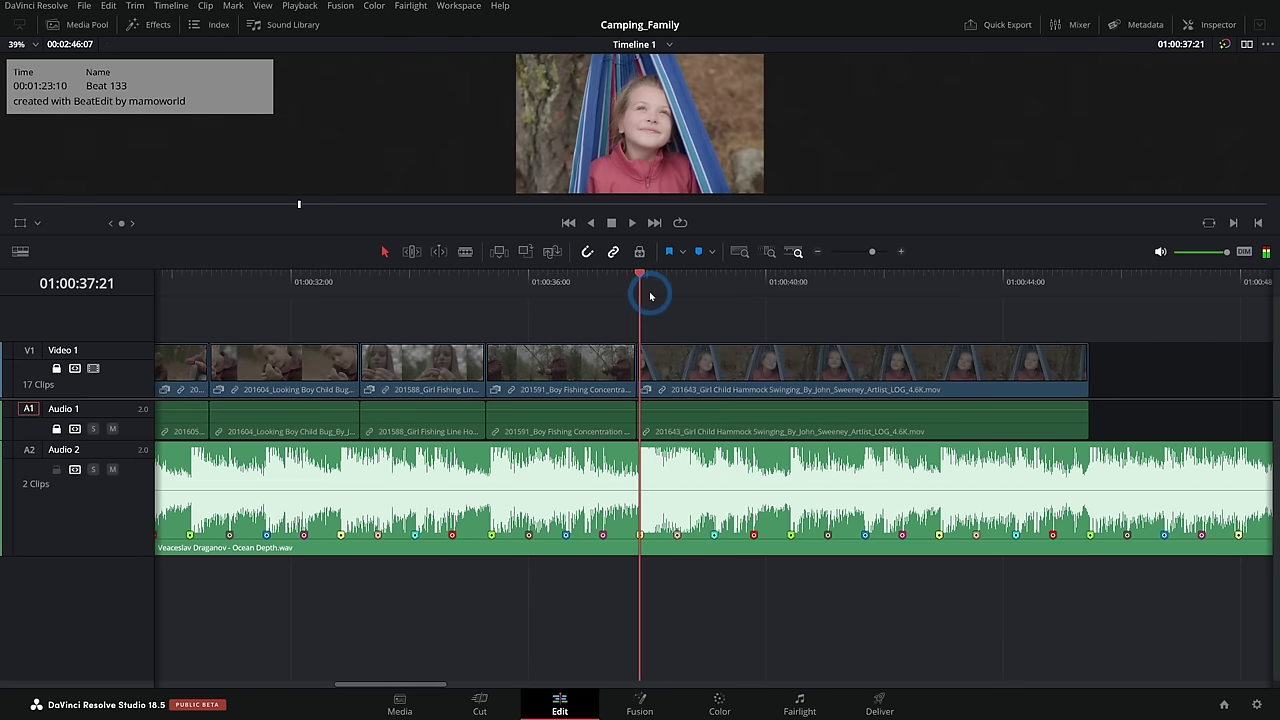
left_click(677, 514)
key("ctrl+b")
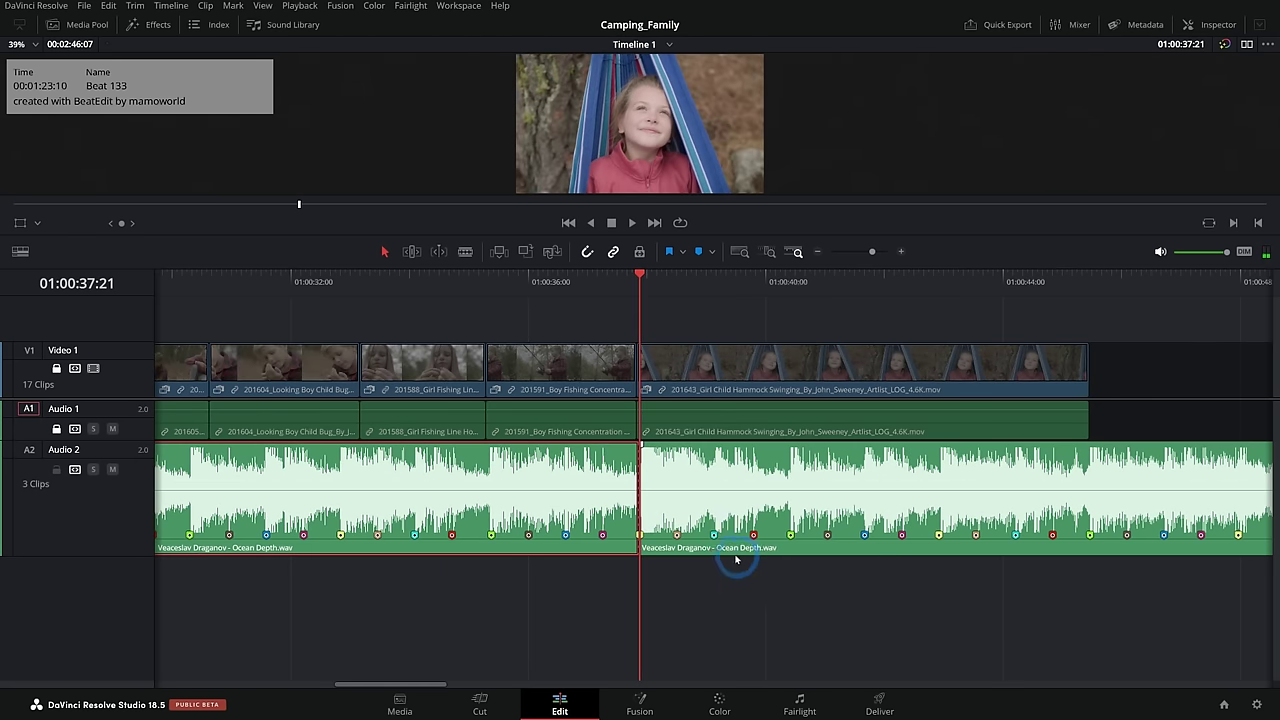
Trim the start of the last music part to the first beat of the quiet outro and move it to about 01:00:48.
key("ctrl+minus")
key("ctrl+minus")
key("ctrl+minus")
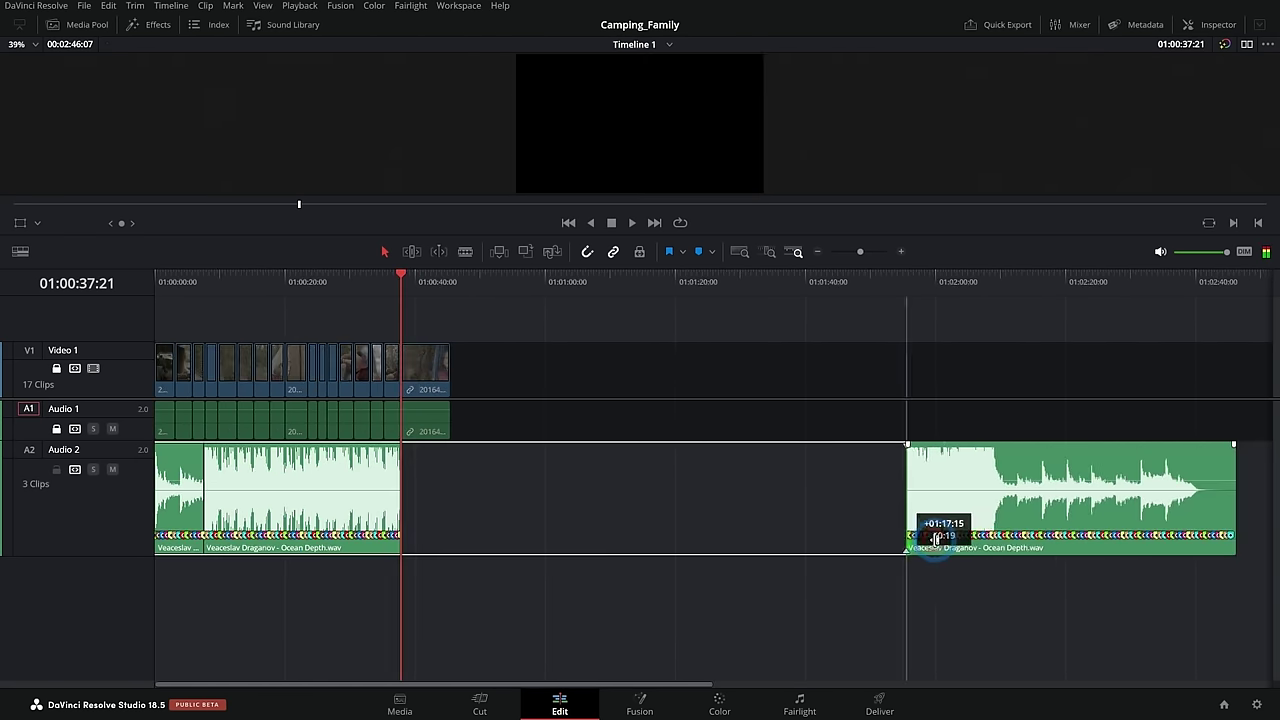
left_click_drag(933, 540, 808, 547)
left_click(465, 281)
Close the gap before the outro on Audio 2 so it follows the cut at 01:00:37:21, and play back the join.
key("ctrl+equal")
key("ctrl+equal")
key("ctrl+equal")
left_click(609, 522)
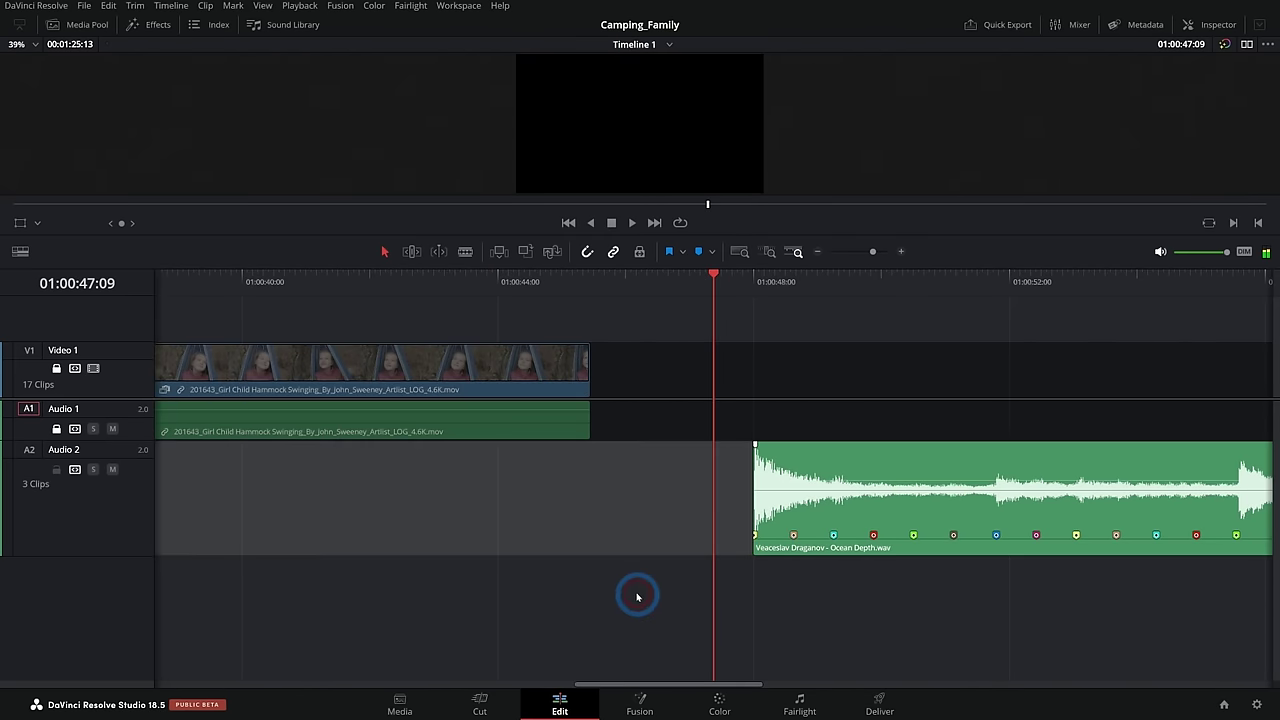
key("Delete")
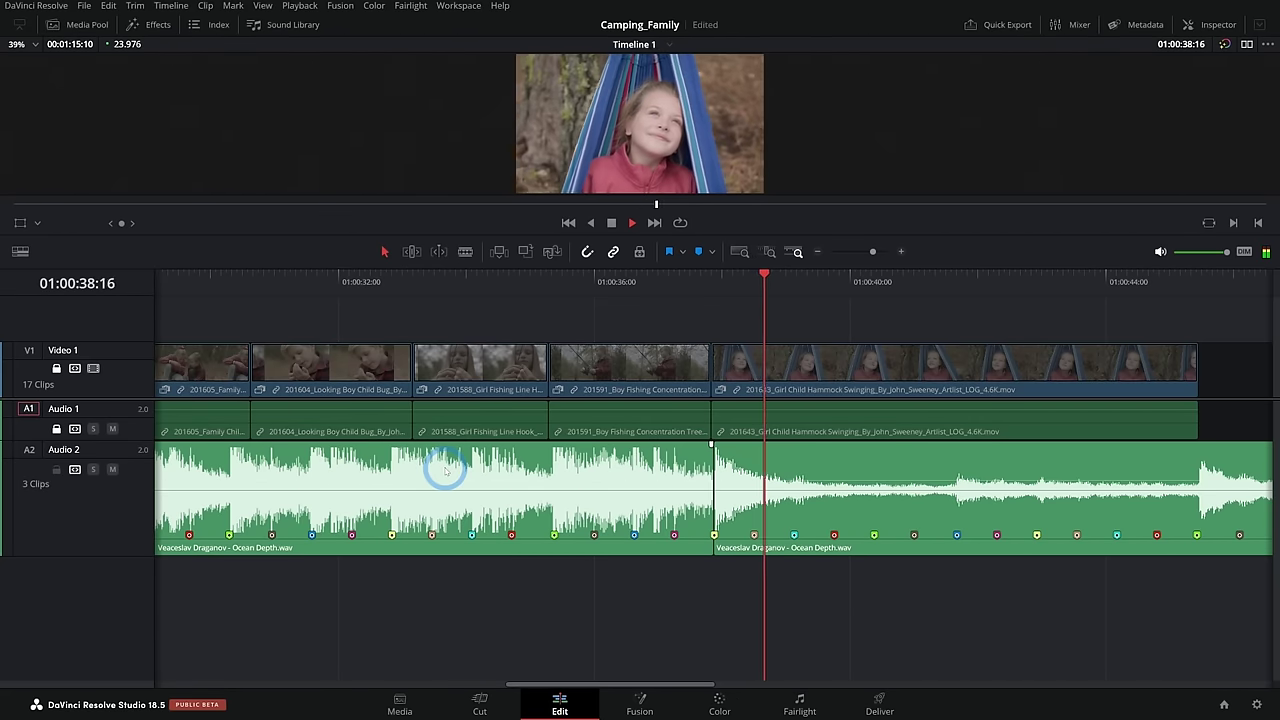
key("space")
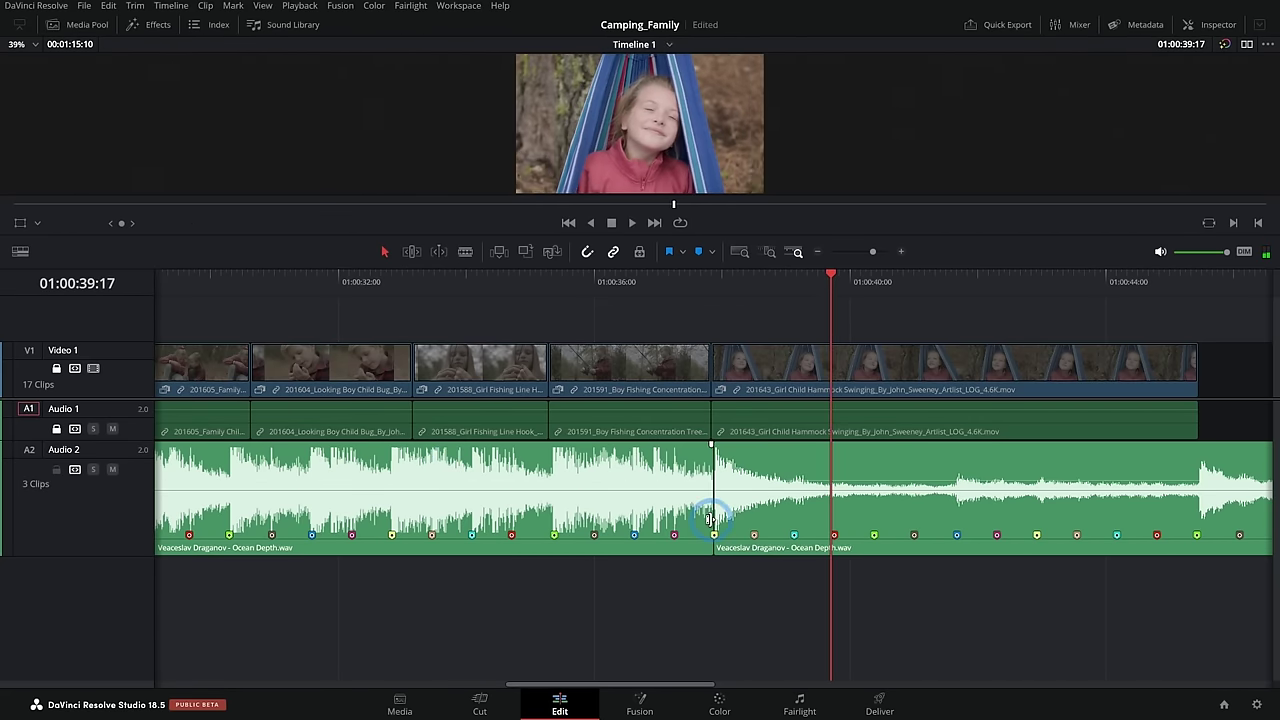
Add a short cross fade at the music cut before the outro and play back the transition.
right_click(710, 515)
left_click(765, 513)
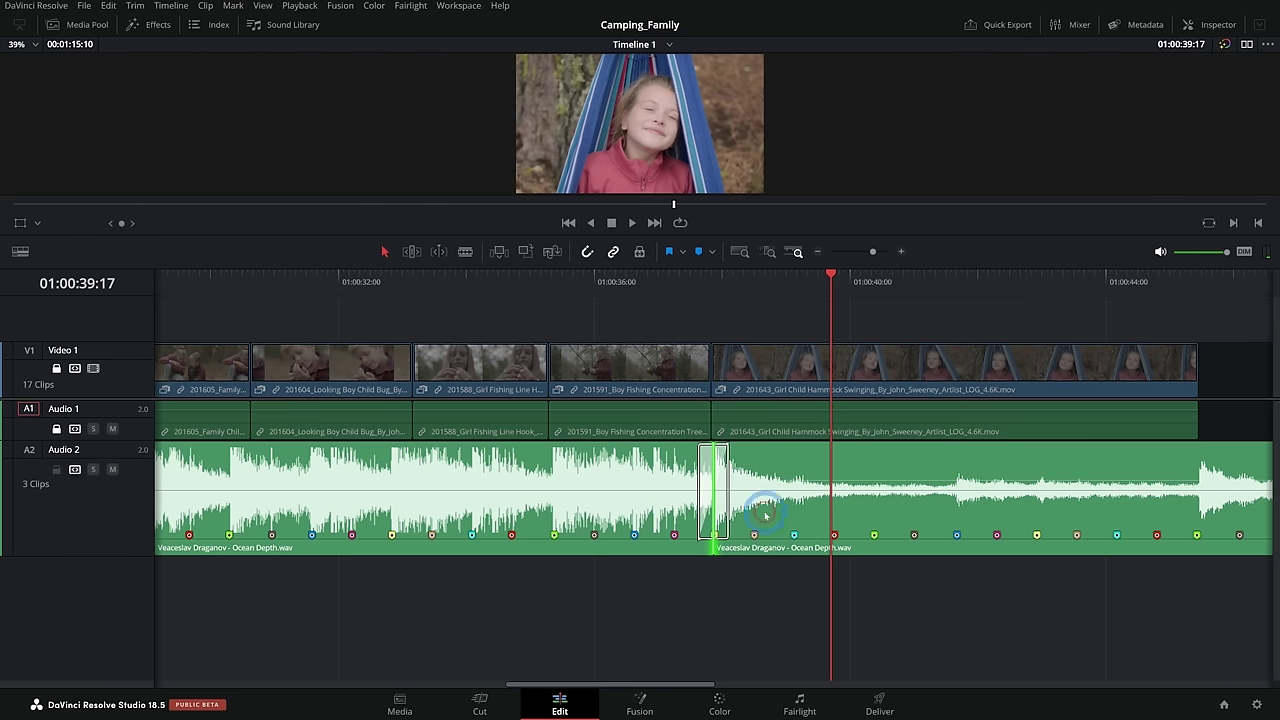
left_click(644, 278)
key("space")
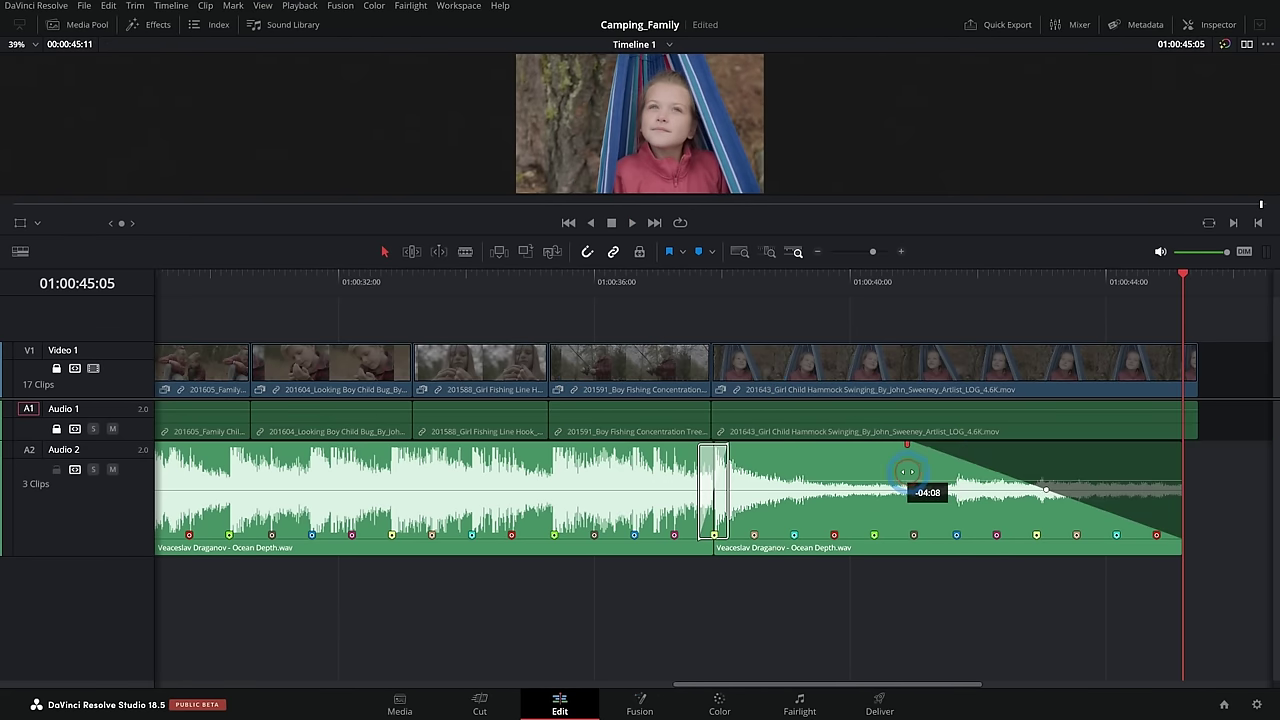
End the outro music at 01:00:45:05 with a fade-out of about 03:15, and play back the ending.
left_click_drag(909, 472, 952, 473)
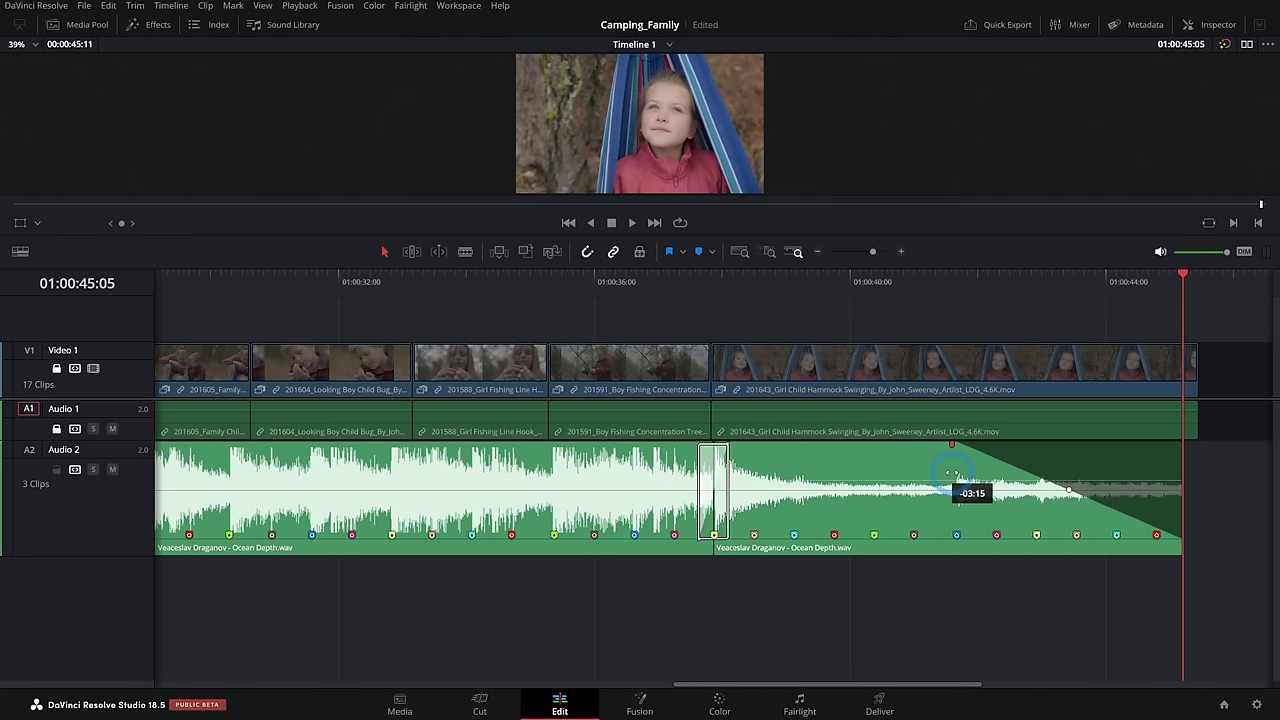
left_click(694, 280)
key("space")
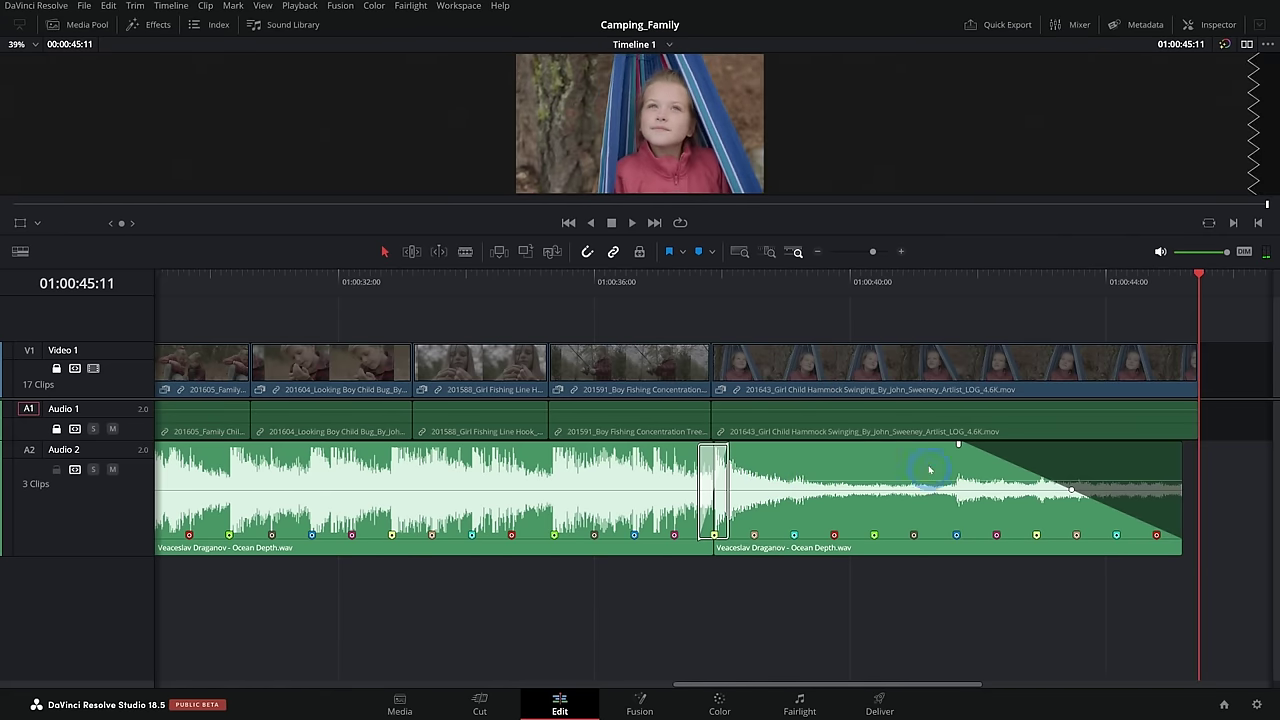
Play the edit from the timeline start to about 01:00:14:00 to review the shortened music against the video.
key("Home")
key("shift+z")
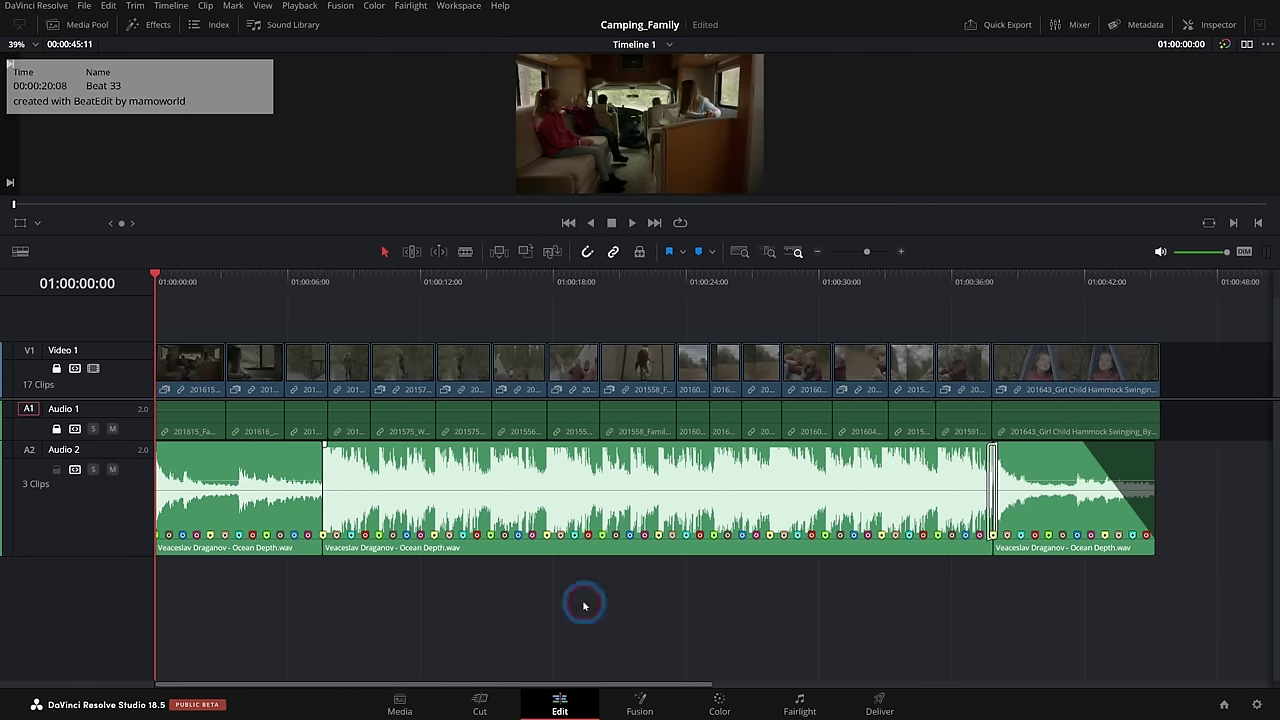
key("space")
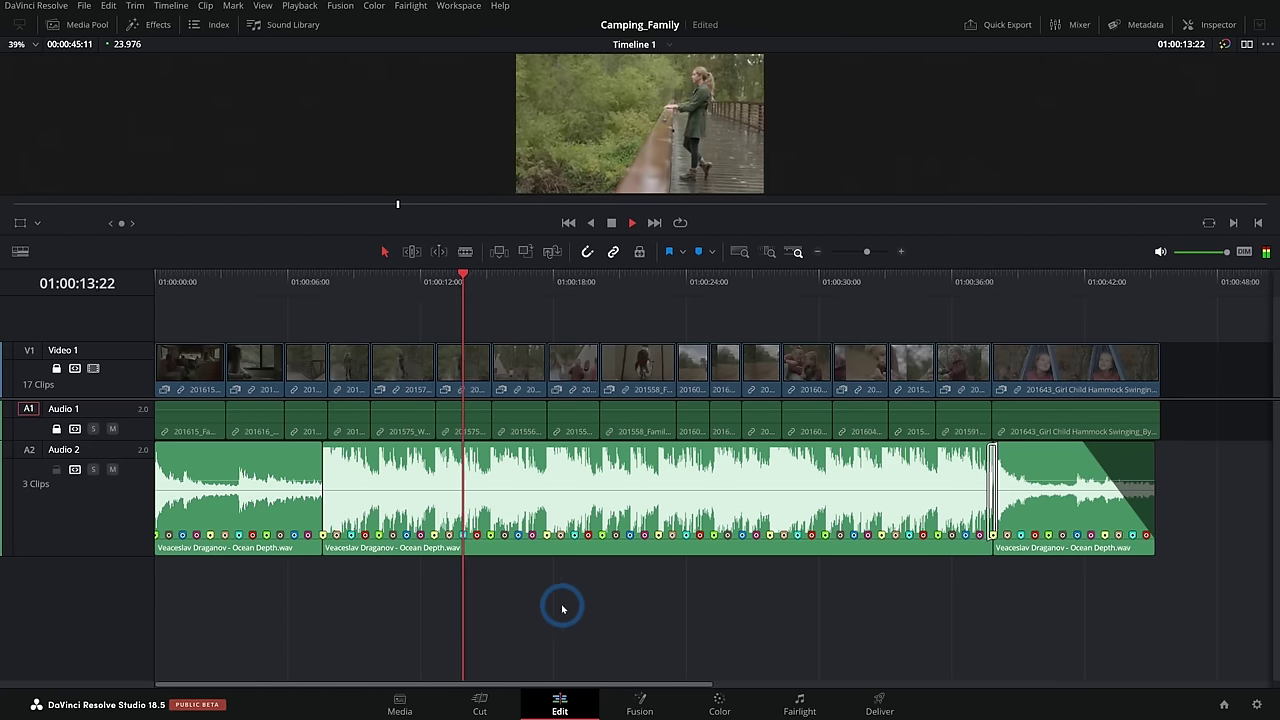
key("space")
left_click(660, 606)
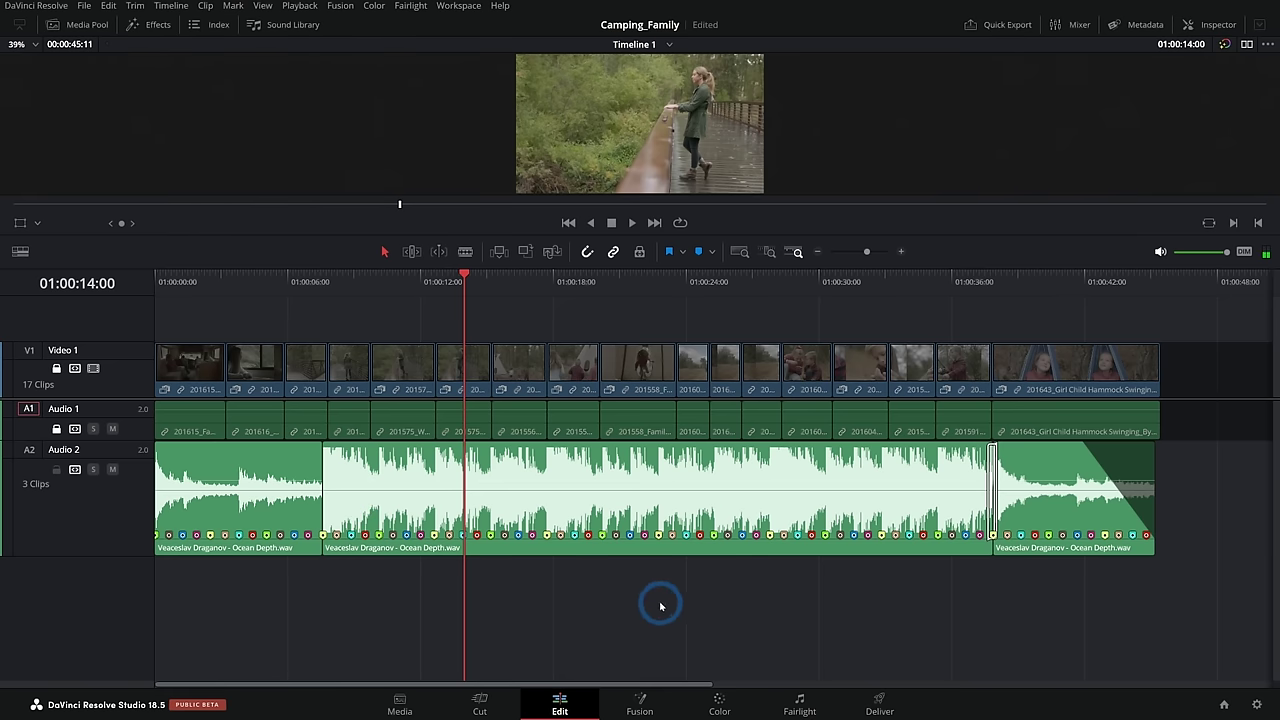
mouse_move(485, 540)
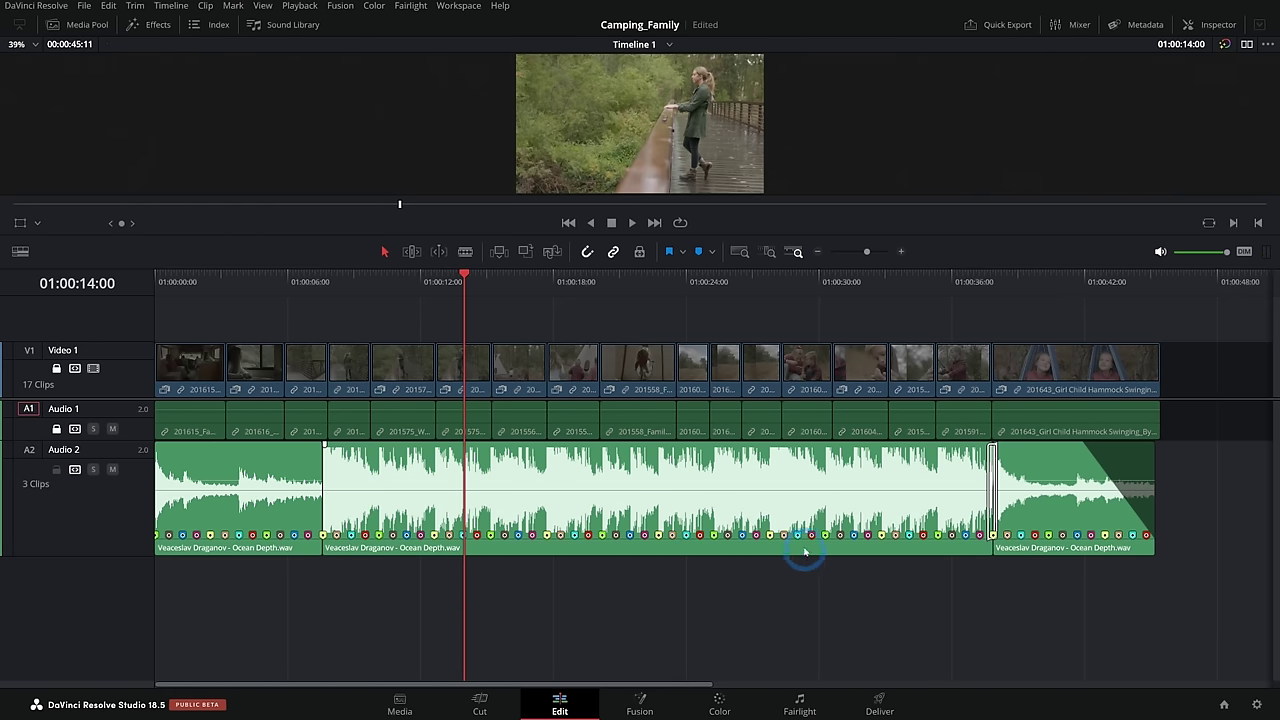
Unlock the Video 1 and Audio 1 tracks and lock the Audio 2 music track so only the video clips can be edited.
left_click(281, 476)
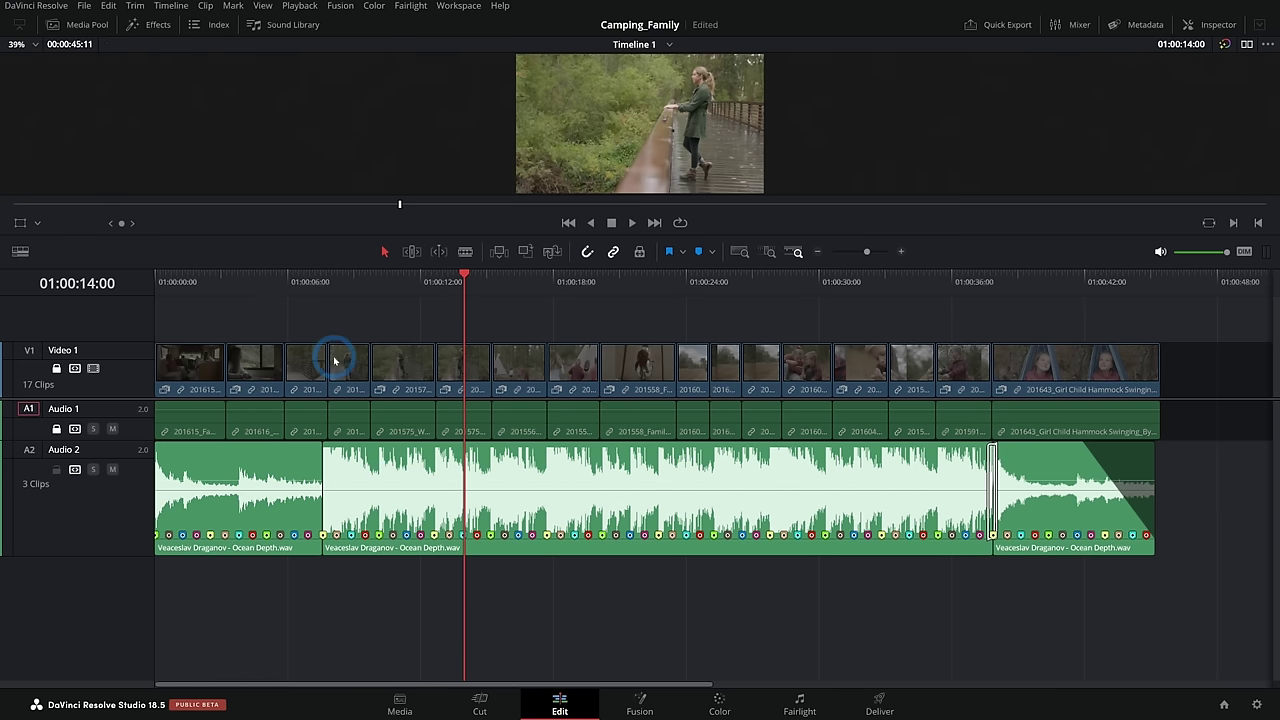
left_click(57, 427)
left_click(56, 368)
key("ctrl+=")
left_click(403, 611)
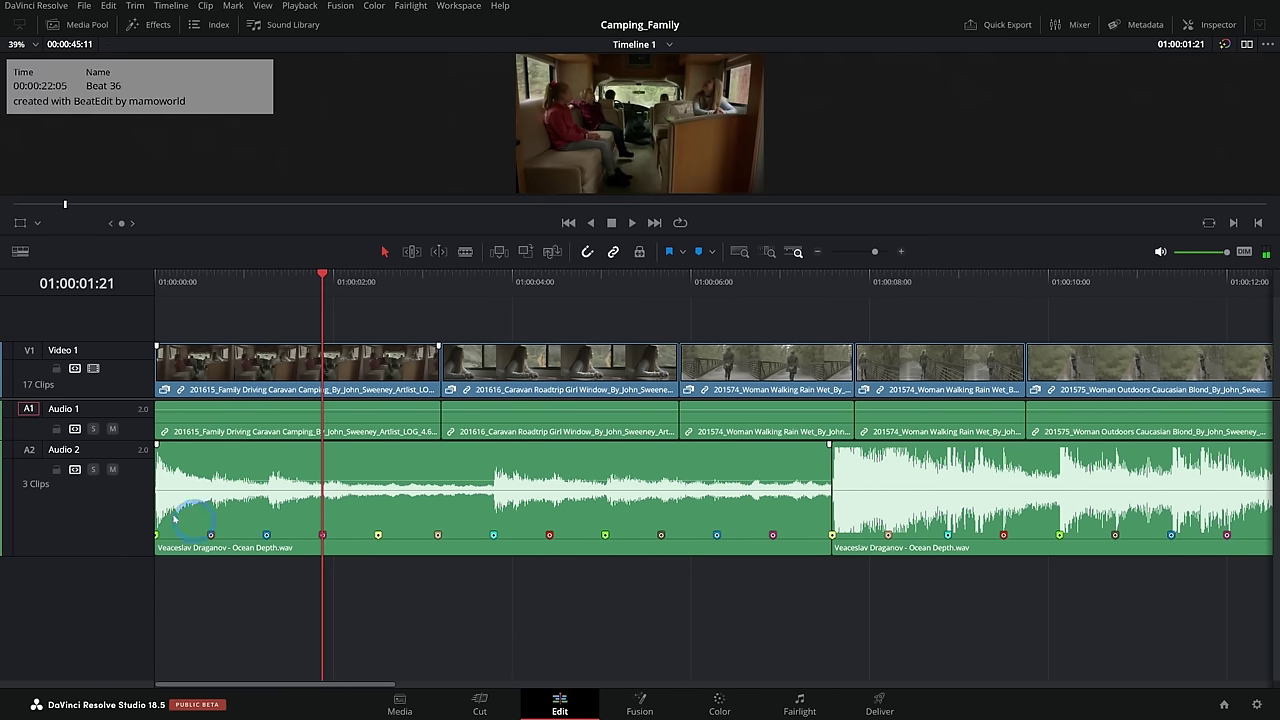
left_click(56, 470)
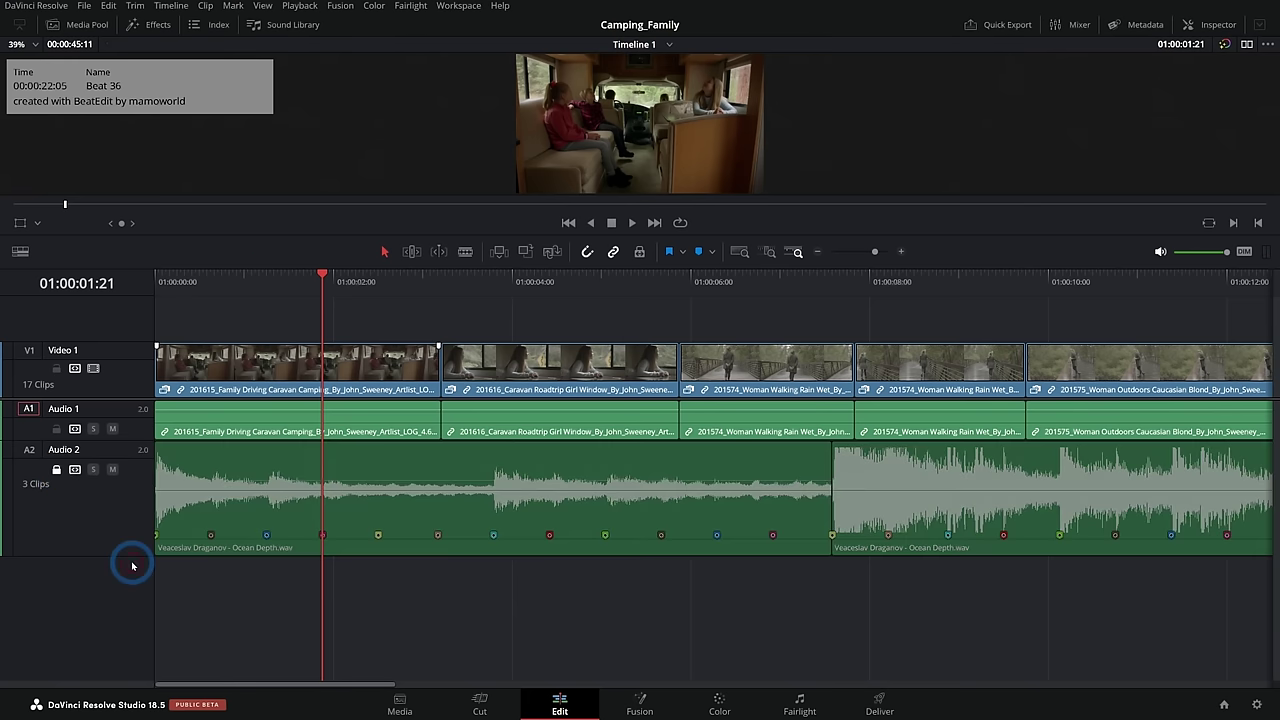
Ripple-extend the end of the first caravan driving clip to the beat marker at about 01:00:03:18.
left_click_drag(329, 306, 281, 305)
left_click(409, 362)
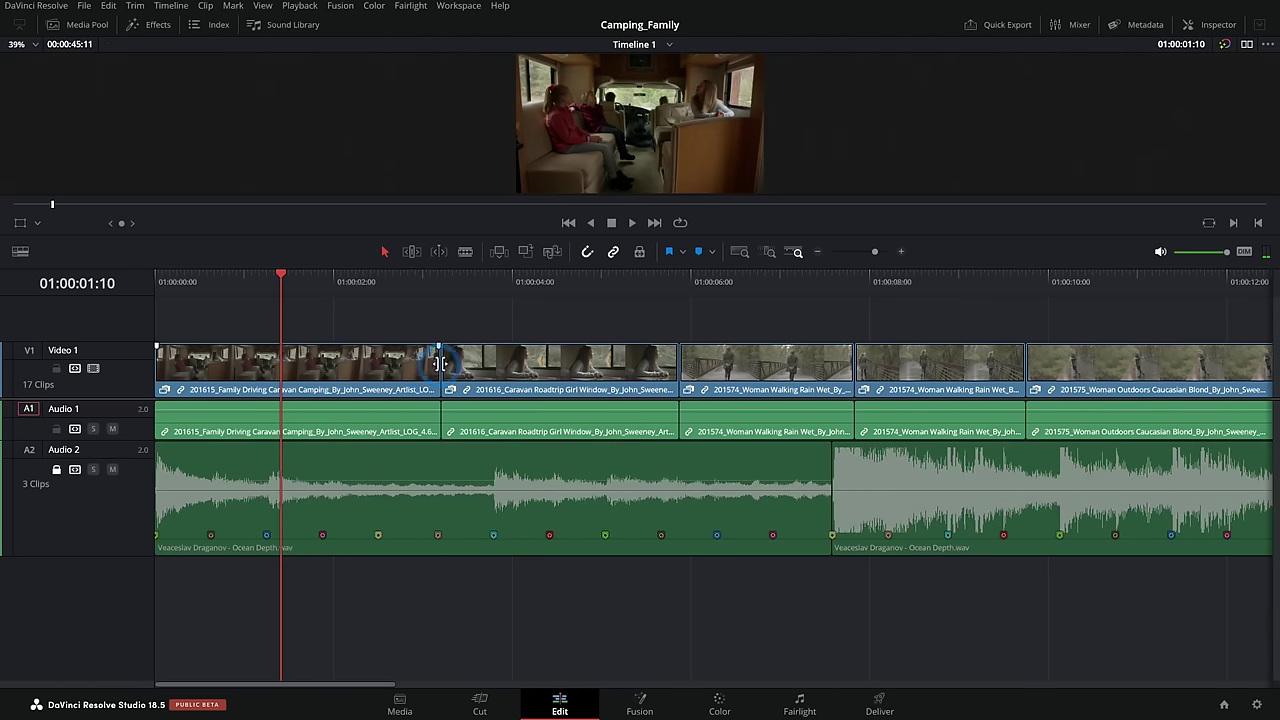
left_click_drag(435, 357, 489, 357)
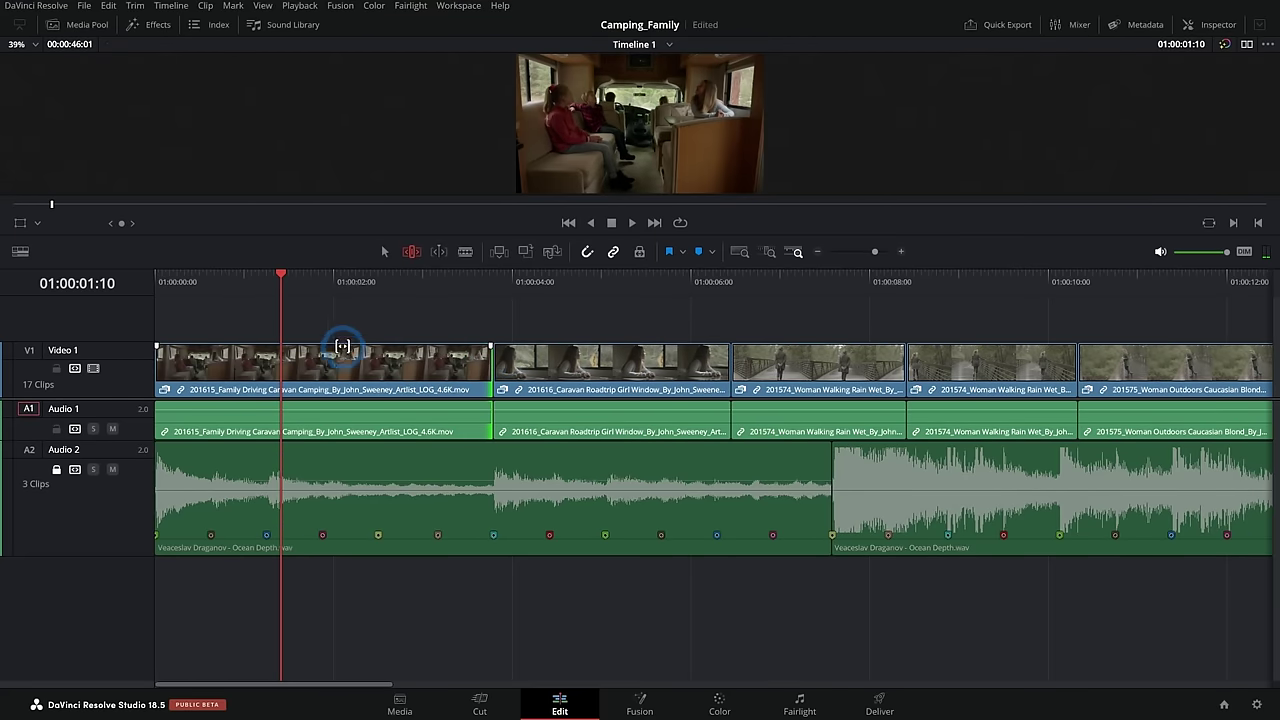
Ripple-extend the caravan window clip to the first music cut and the first rain-walking clip to the beat at about 01:00:10:03.
scroll(586, 603, "right", 3)
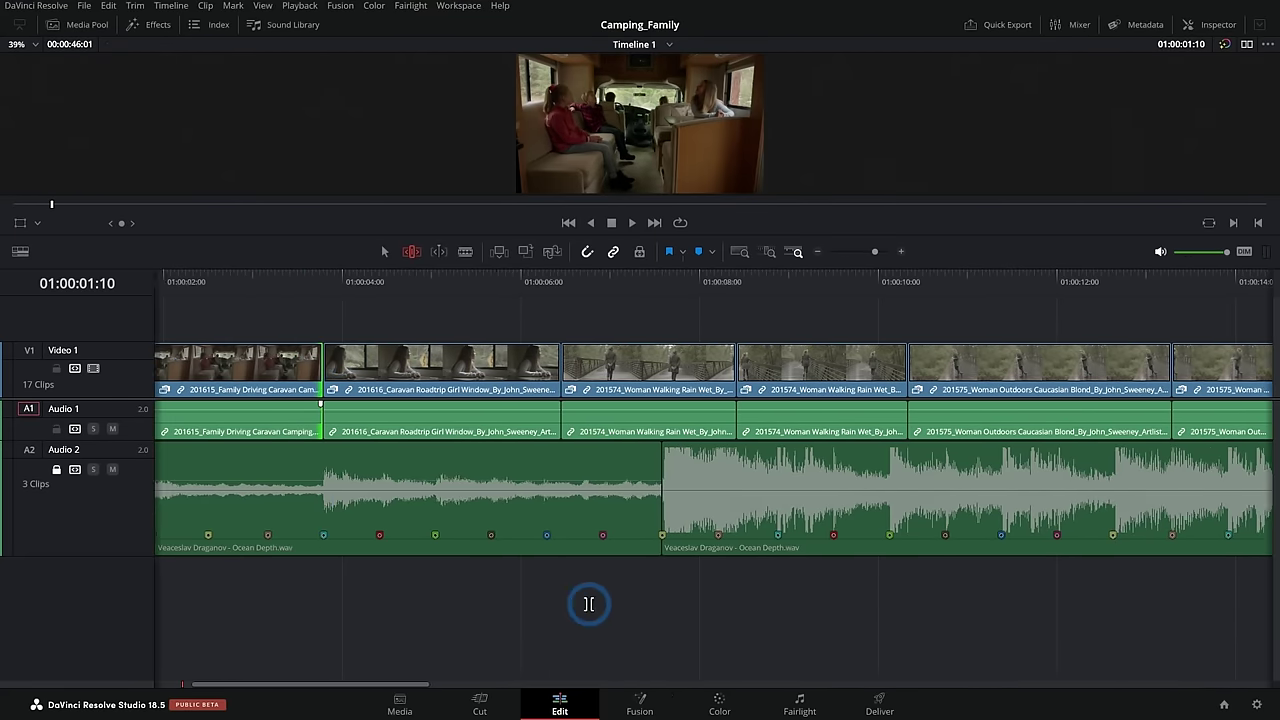
left_click(528, 370)
left_click_drag(528, 370, 636, 371)
scroll(637, 600, "right", 4)
left_click(576, 366)
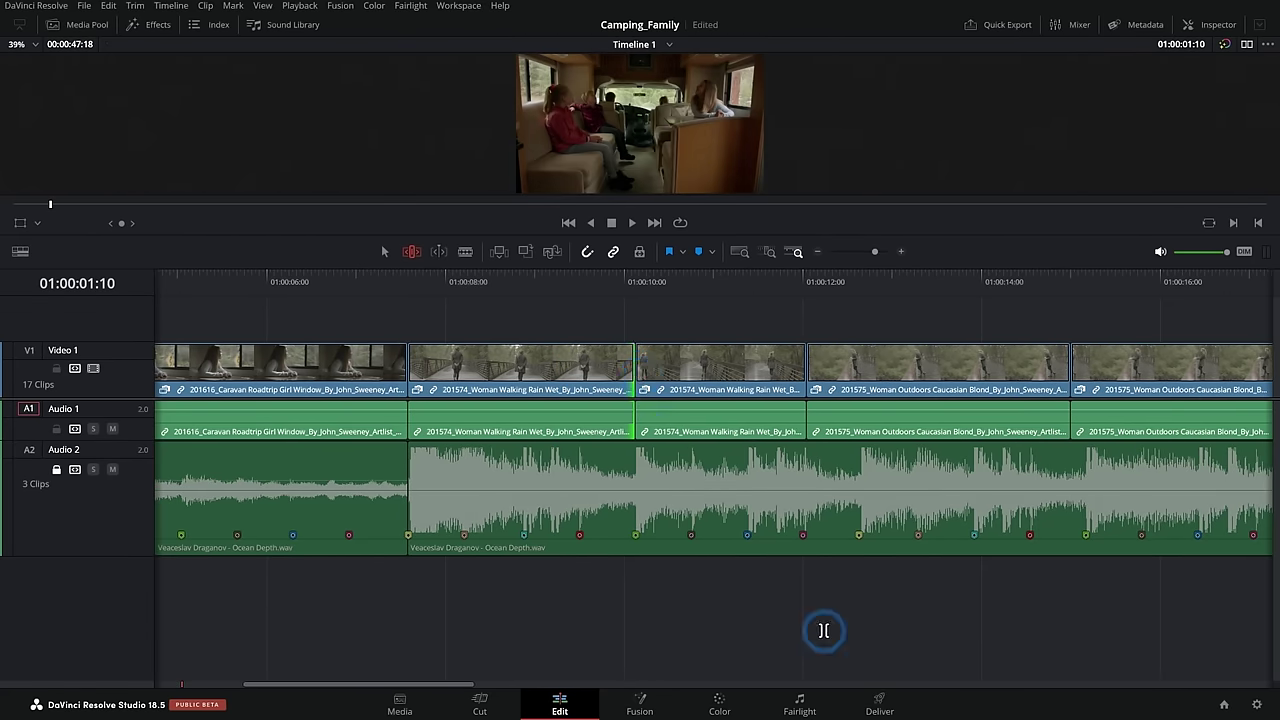
Ripple-trim the outdoor woman clips and the tent teepee clip so each one ends on a yellow beat marker.
scroll(823, 630, "right", 5)
left_click_drag(497, 371, 543, 362)
key("ctrl+z")
scroll(800, 586, "right", 5)
left_click(737, 371)
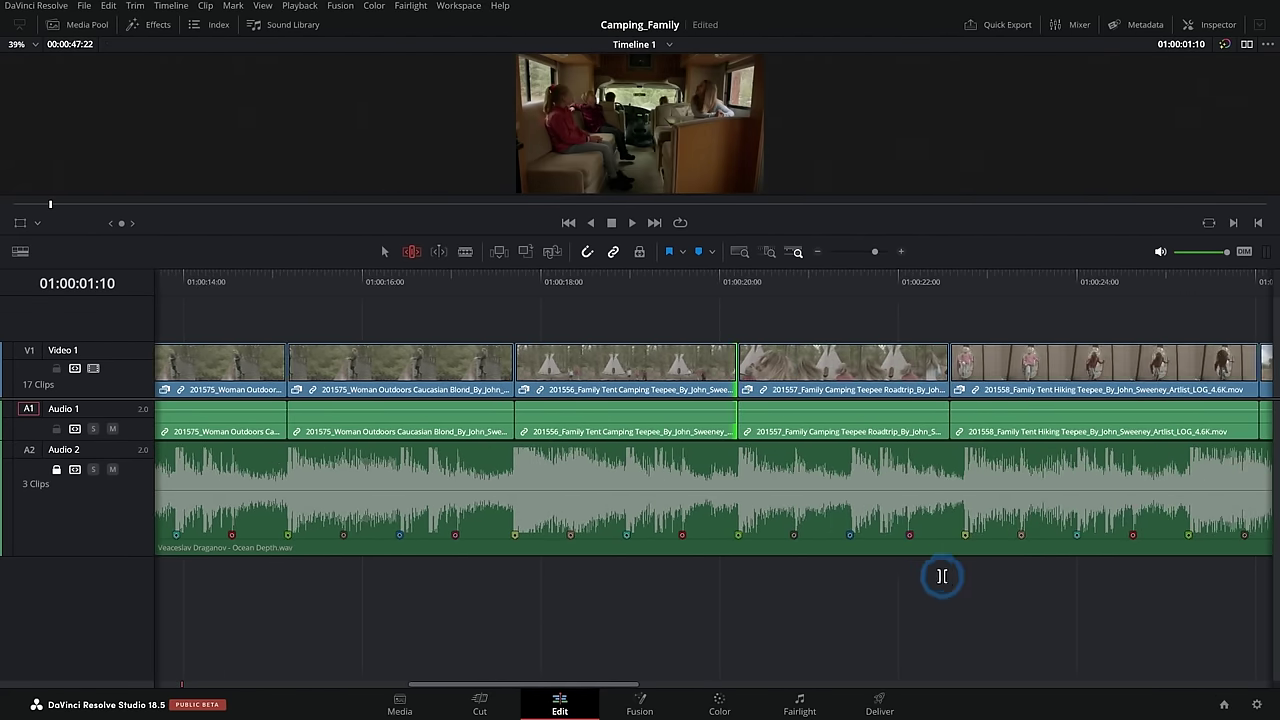
Shorten the tent teepee clip to the beat at about 01:00:18:23, extend the following teepee clip to the next yellow marker, and play back.
scroll(943, 574, "right", 4)
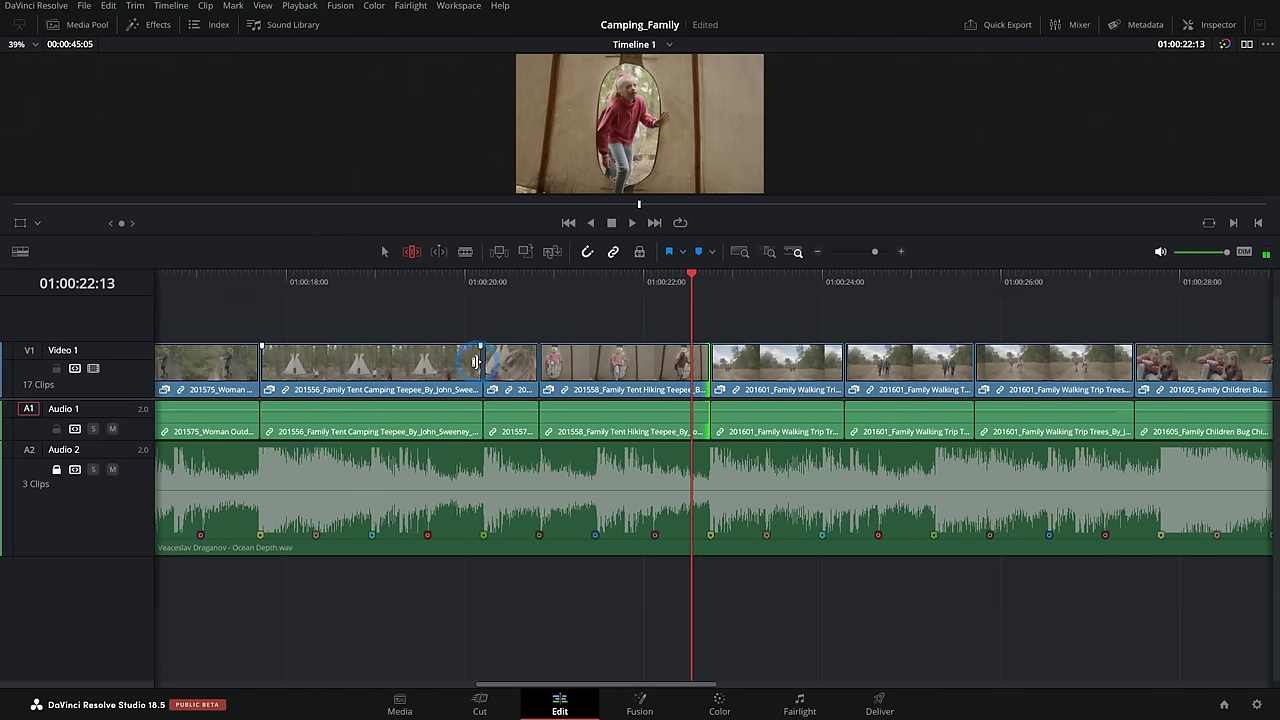
left_click_drag(480, 366, 372, 368)
left_click_drag(450, 368, 500, 366)
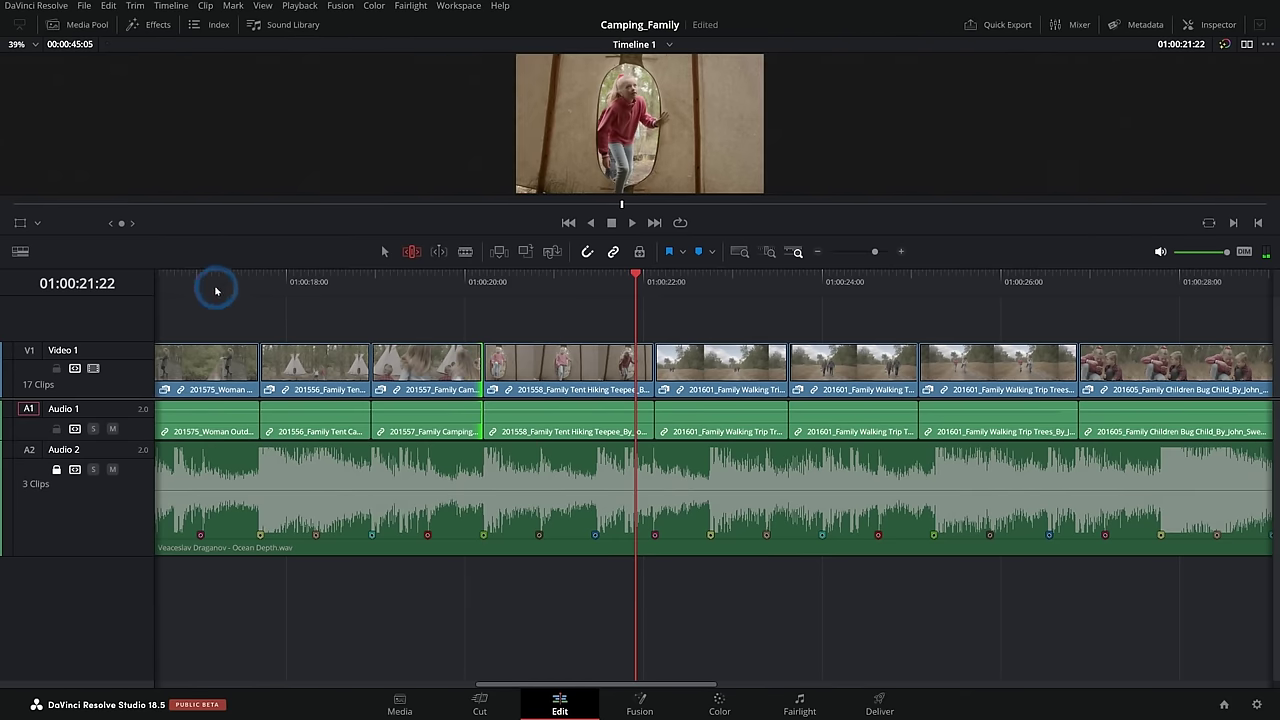
left_click(214, 284)
key("space")
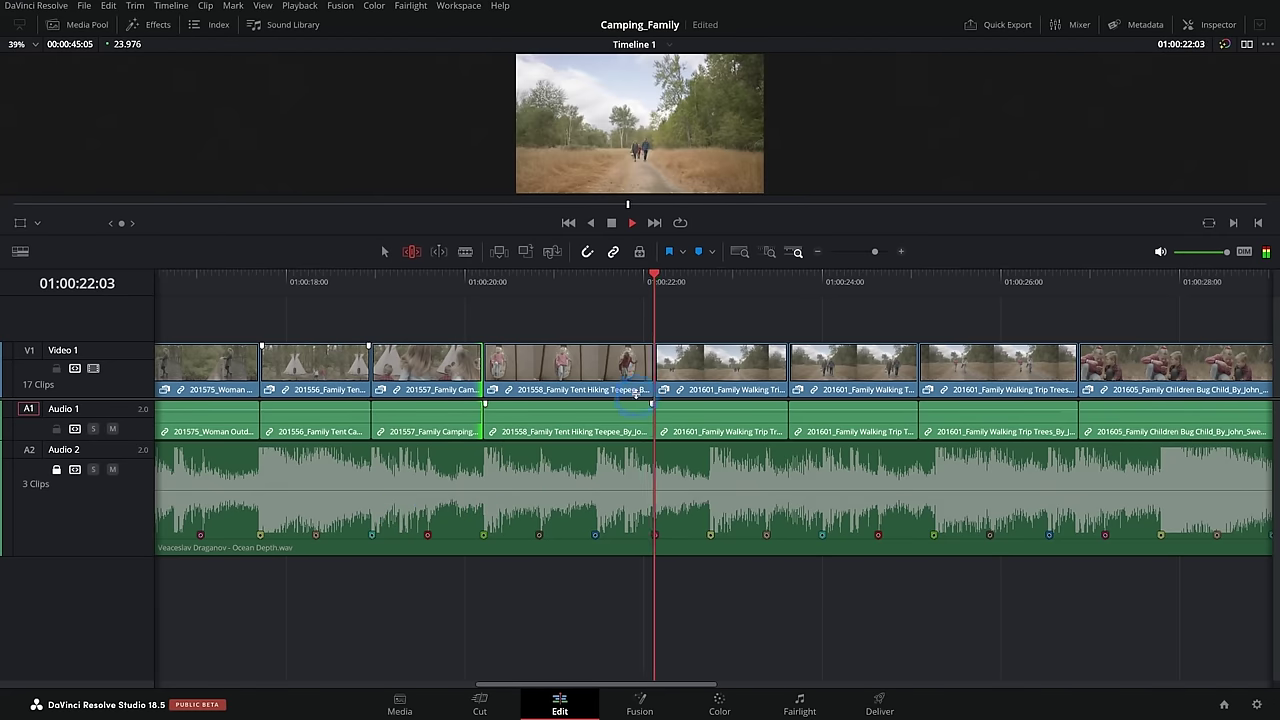
Split the tent hiking clip at the beat at 01:00:21:11 and again shortly after for a quick jump cut, and play it back.
left_click(595, 283)
left_click(385, 251)
left_click(620, 365)
key("ctrl+b")
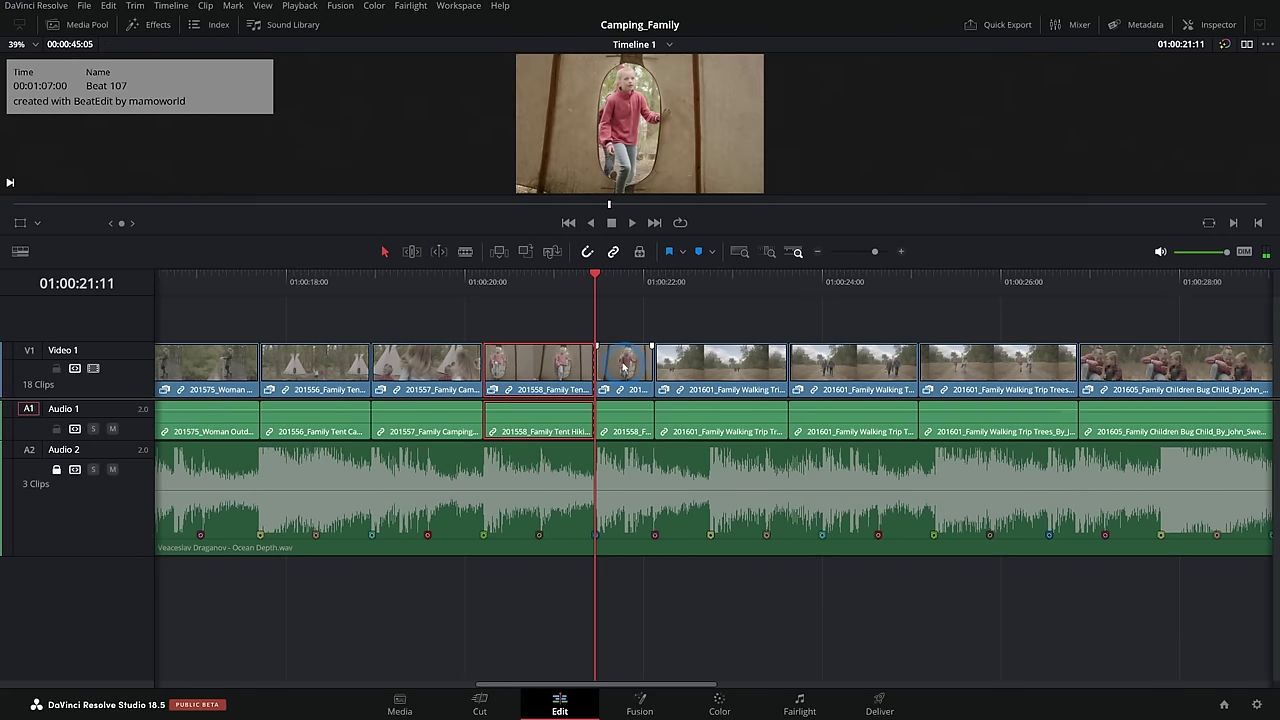
key("b")
left_click(626, 360)
key("space")
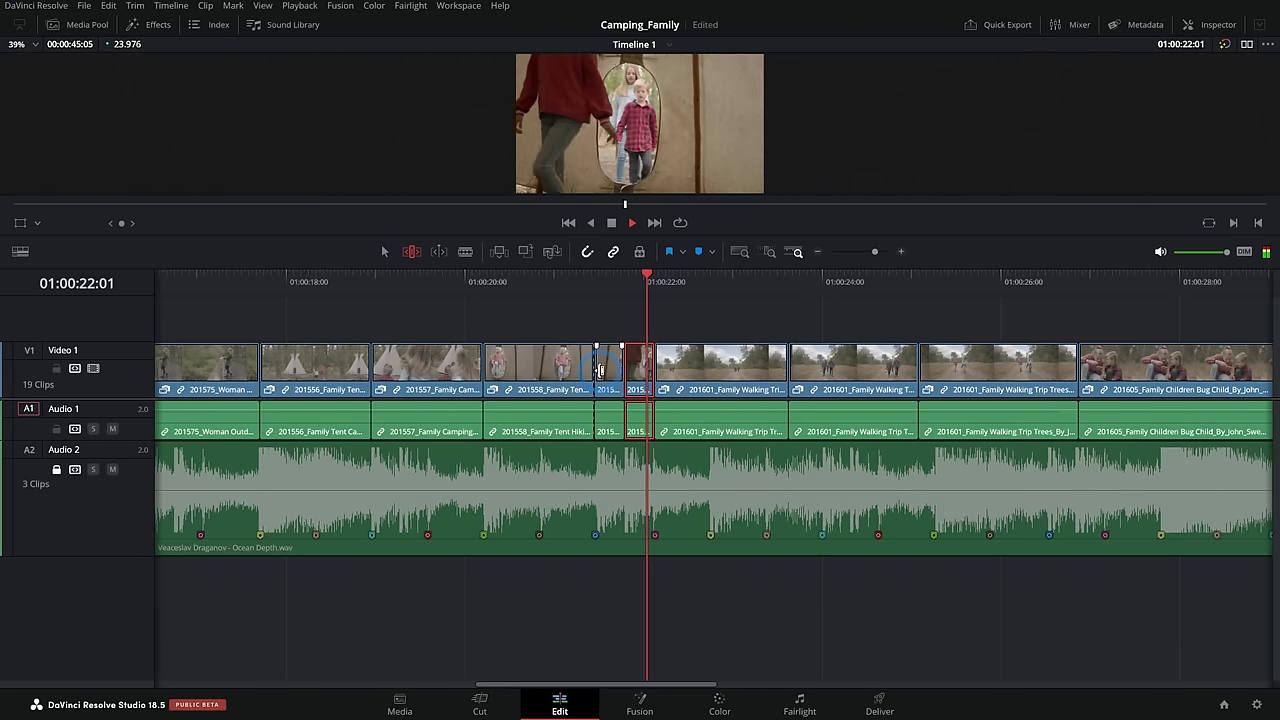
Ripple-trim the remaining walking, bug and fishing clips up to the hammock shot so their cuts land on beat markers.
left_click(530, 277)
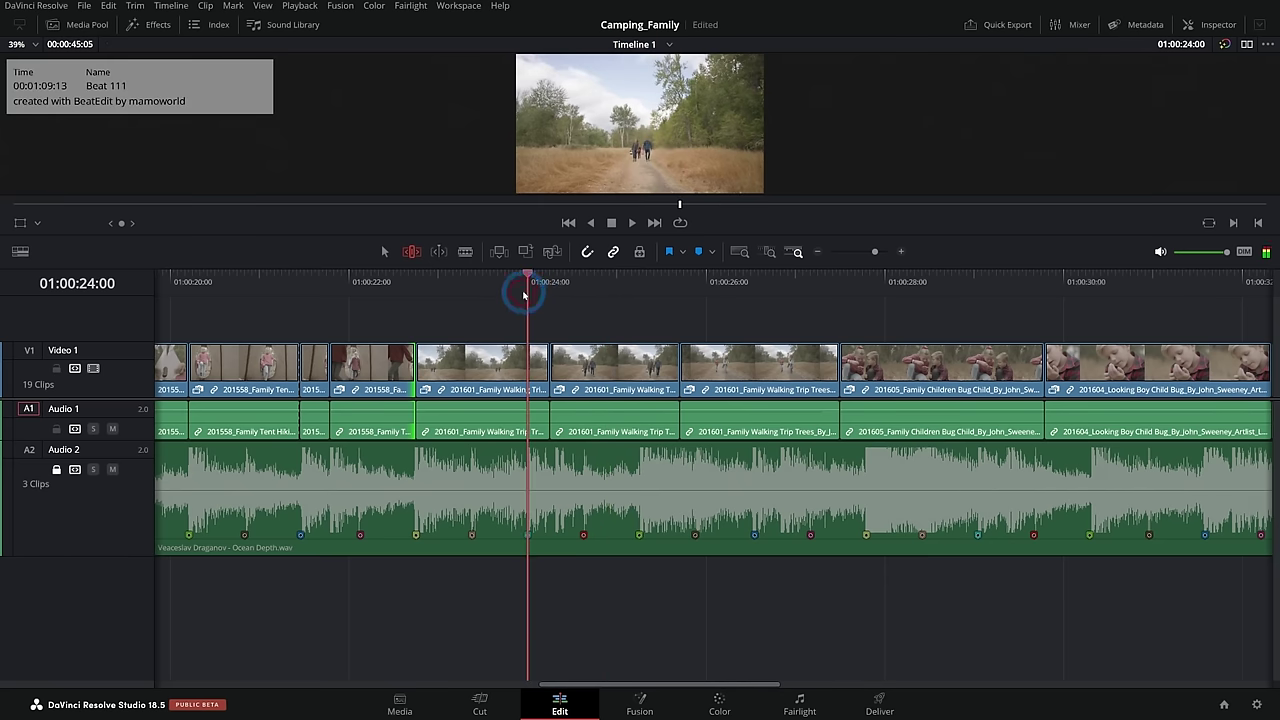
left_click_drag(654, 364, 577, 364)
scroll(697, 594, "right", 3)
left_click_drag(693, 363, 729, 365)
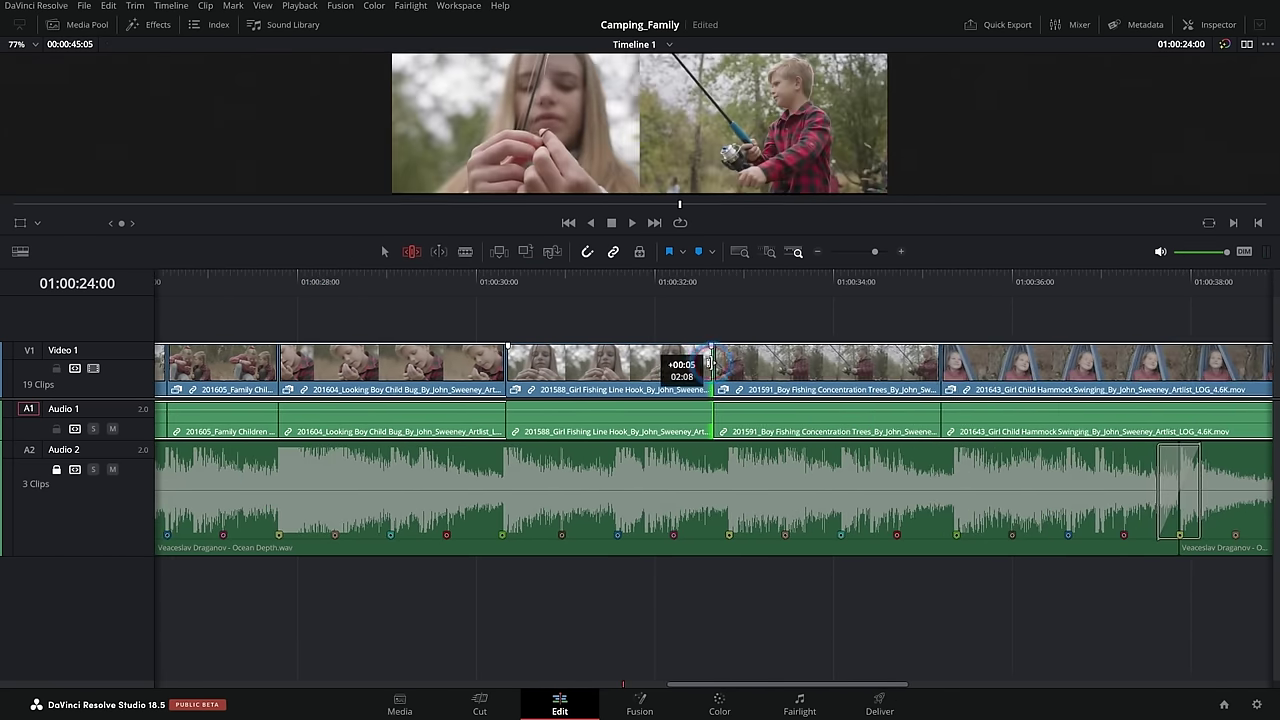
scroll(909, 543, "right", 3)
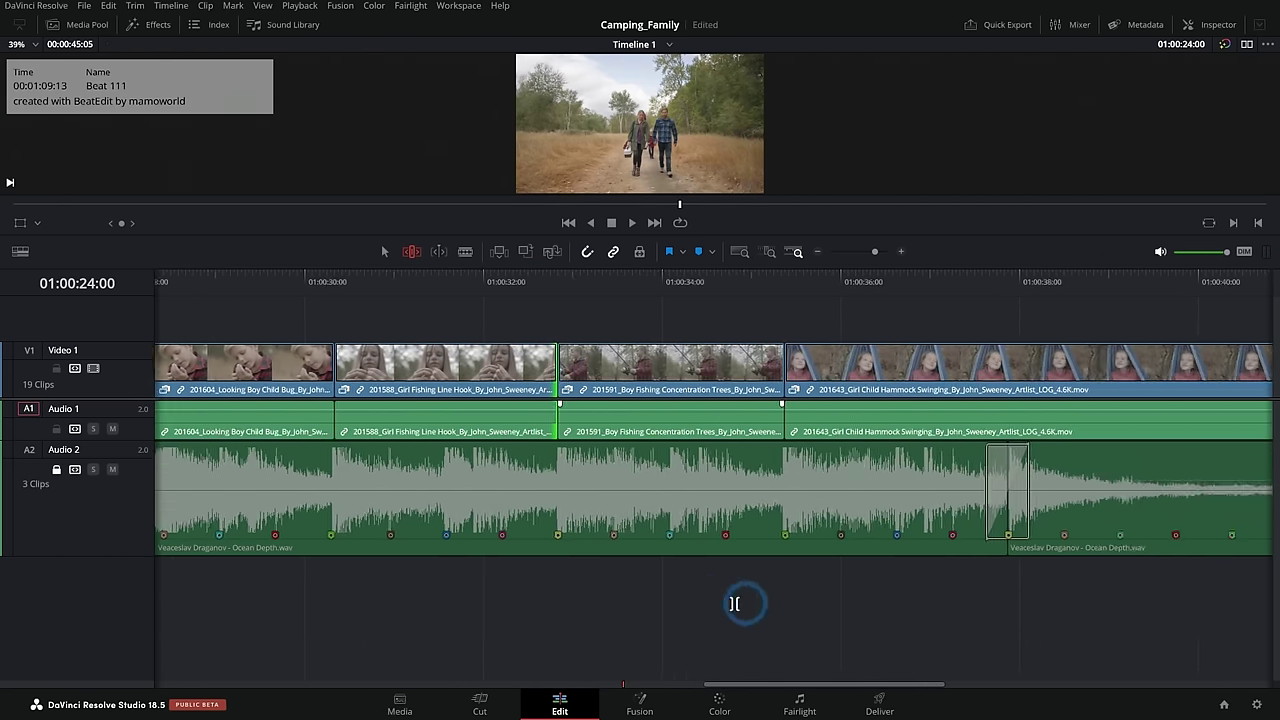
left_click(676, 362)
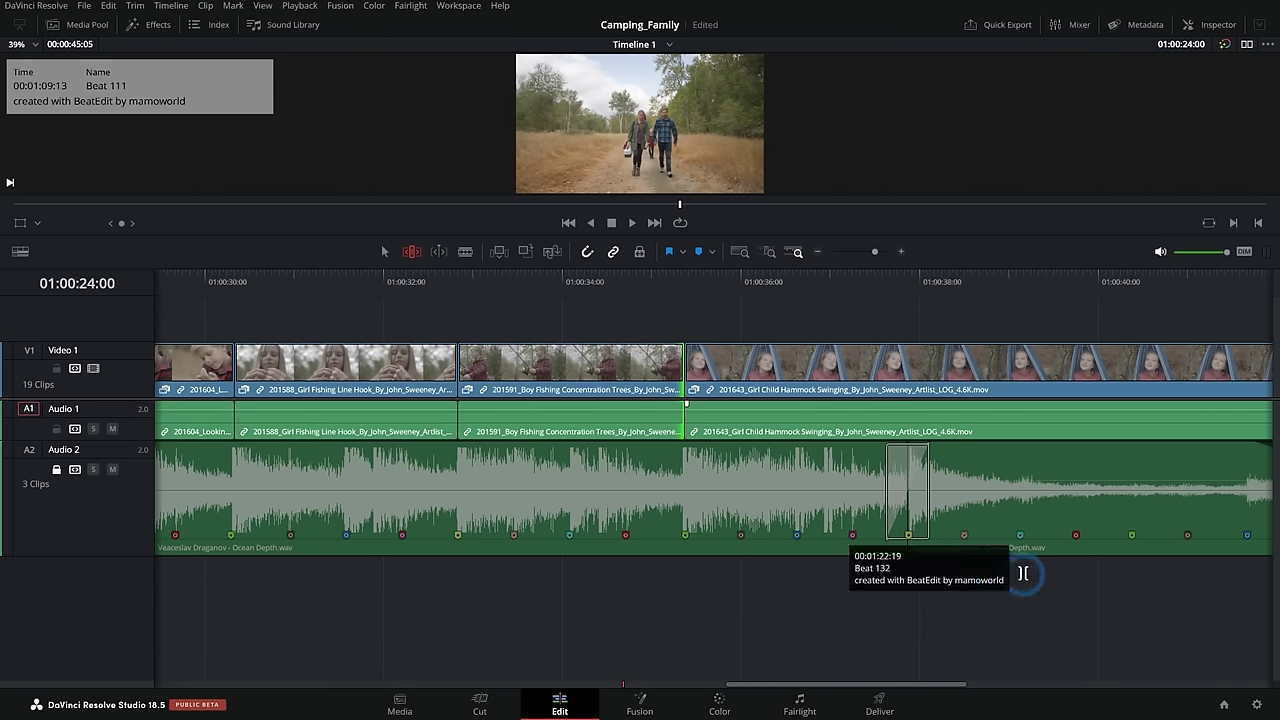
scroll(1020, 571, "right", 5)
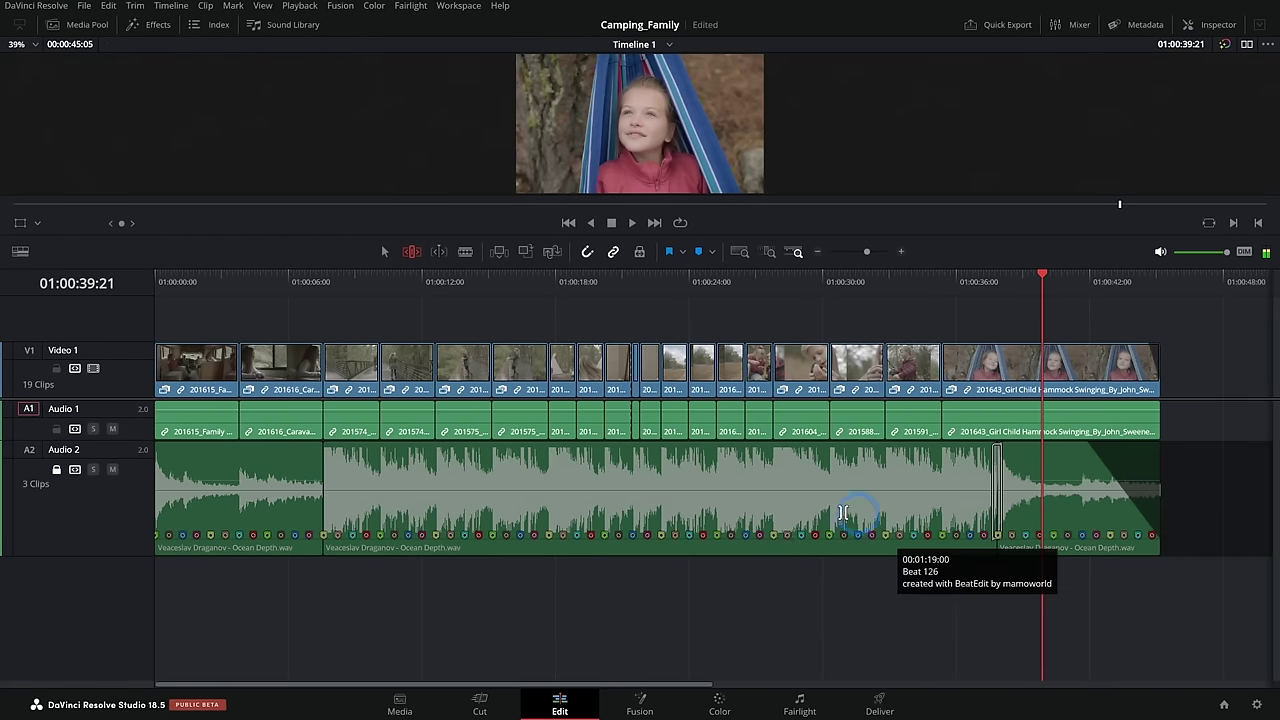
Use the BeatEdit script to create beat click audio from the Ocean Depth.wav music file.
left_click(452, 6)
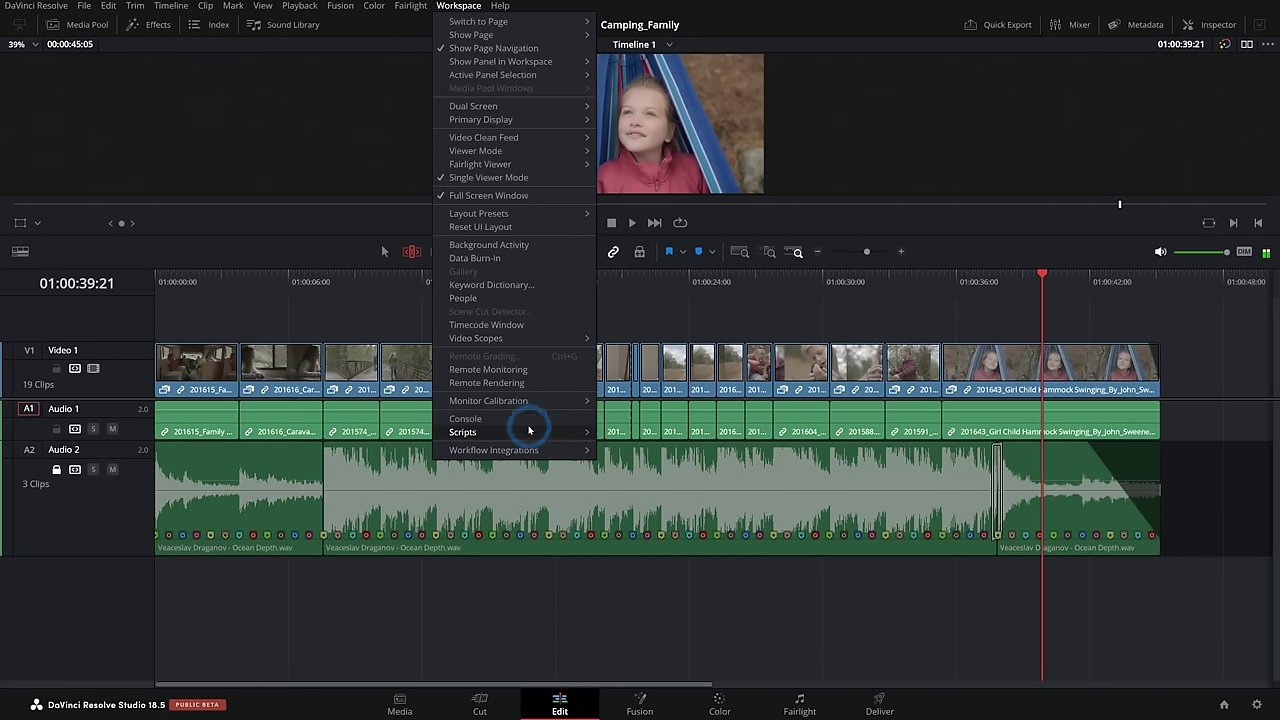
left_click(715, 431)
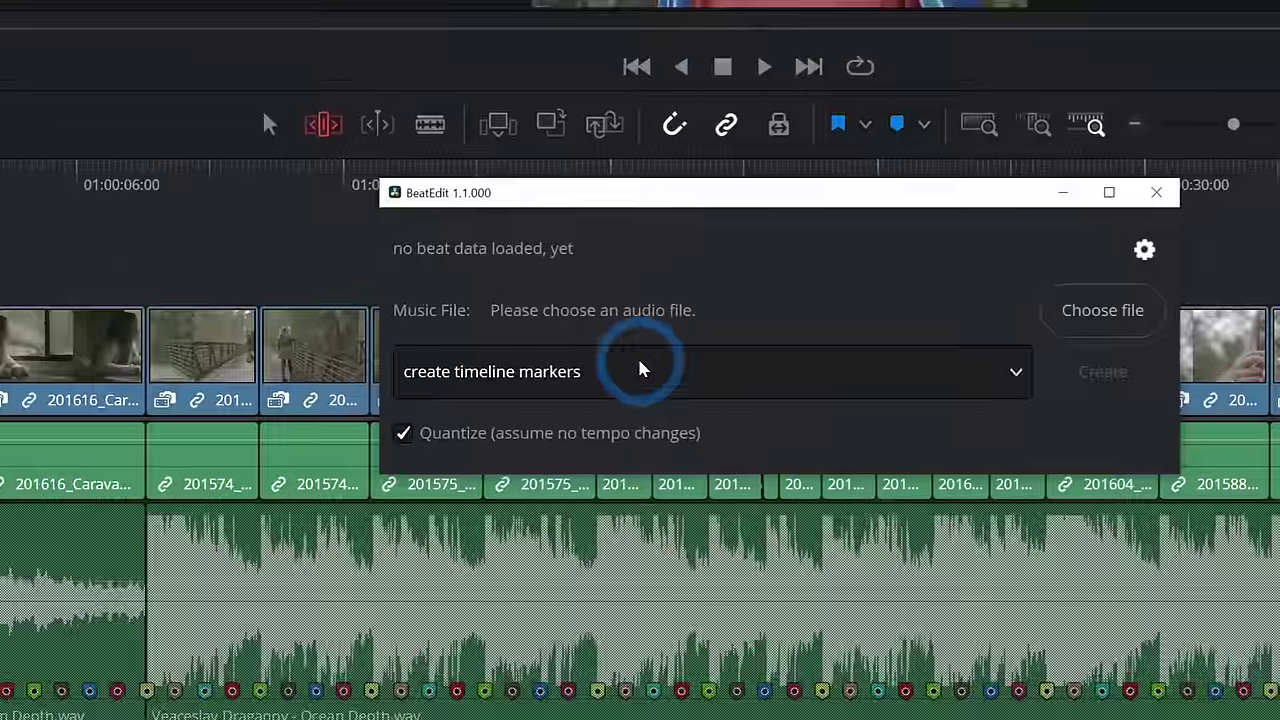
left_click(458, 352)
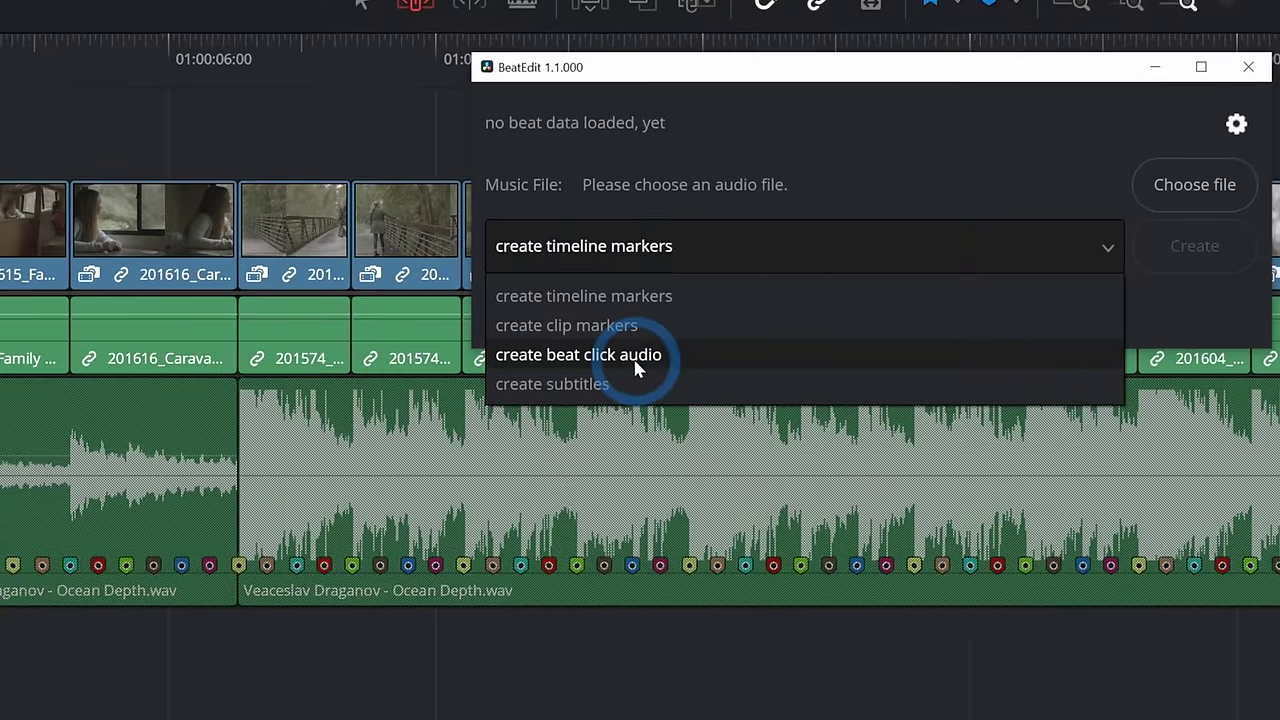
left_click(640, 361)
left_click(645, 373)
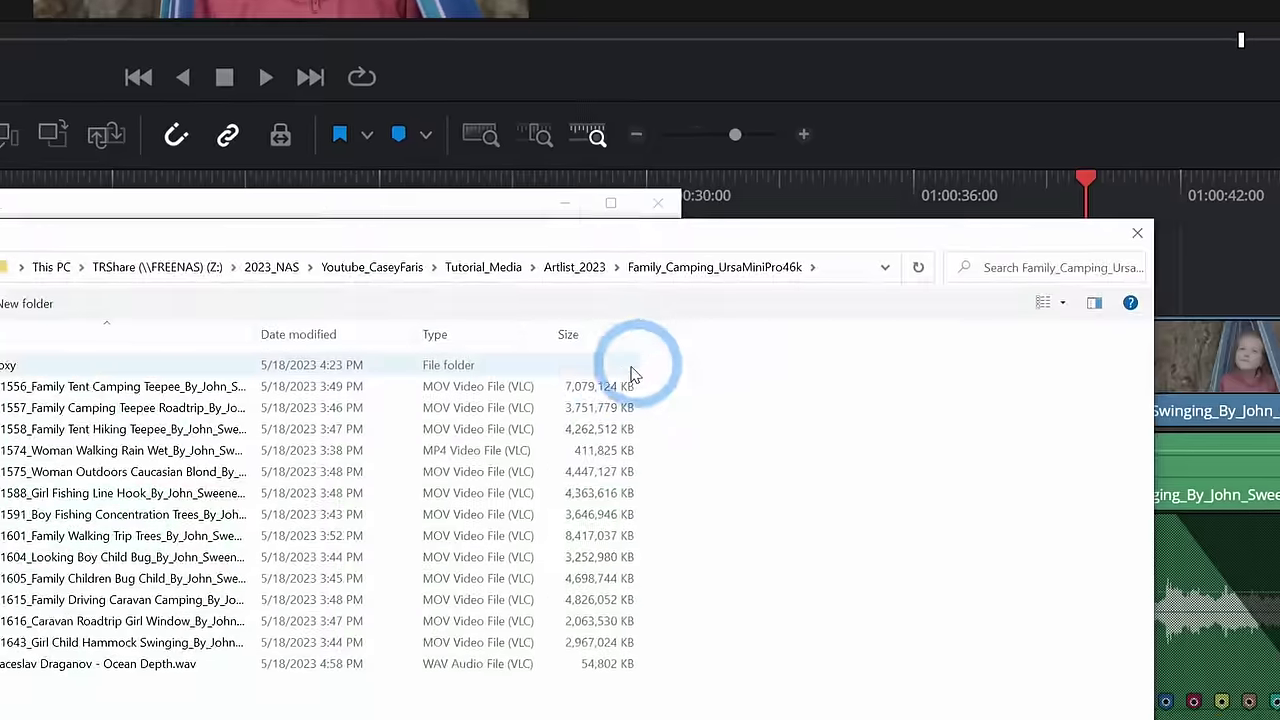
left_click(640, 363)
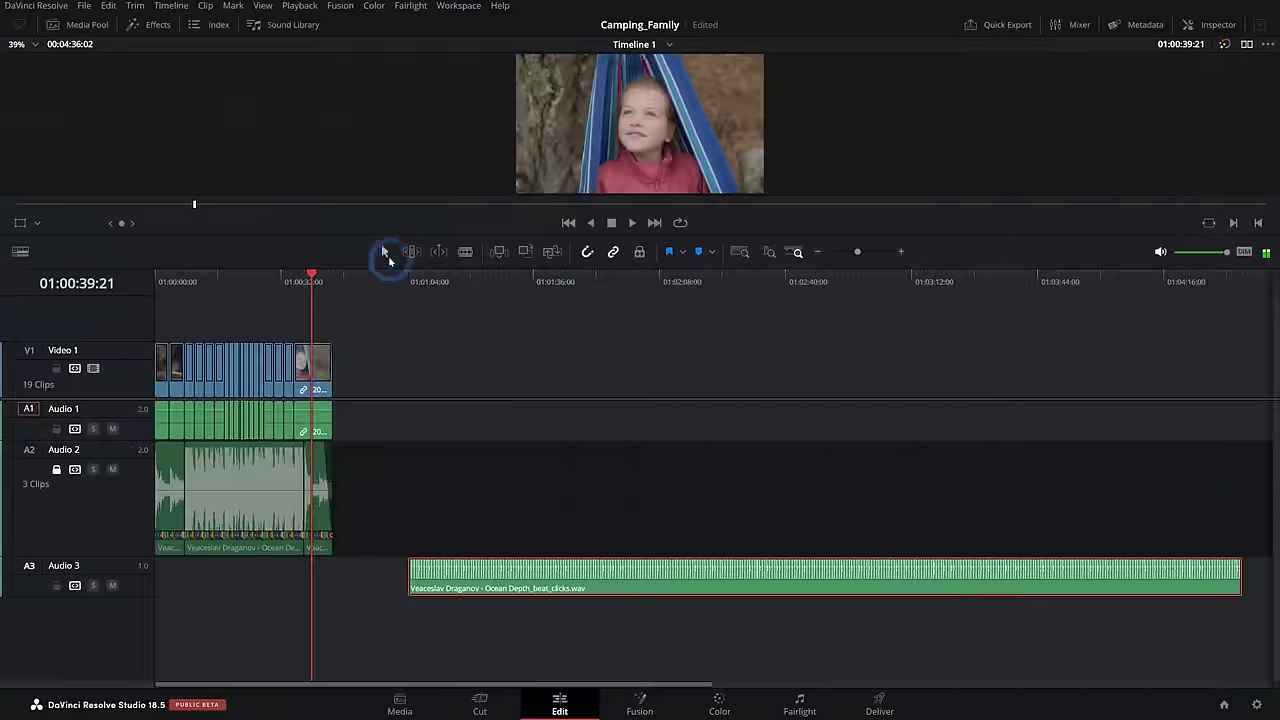
Align the original Ocean Depth.wav on Audio 4 under the beat clicks, solo Audio 3, and compare the clicks with the markers.
left_click_drag(727, 517, 692, 640)
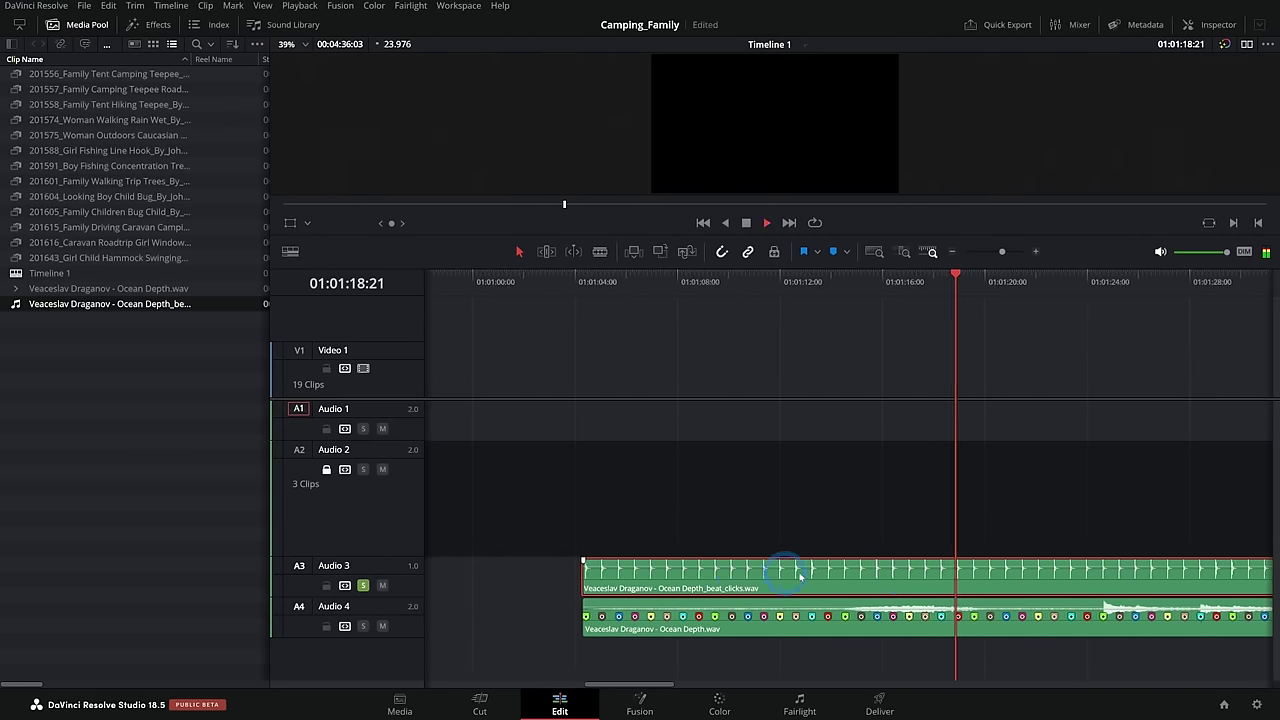
scroll(737, 569, "down", 5)
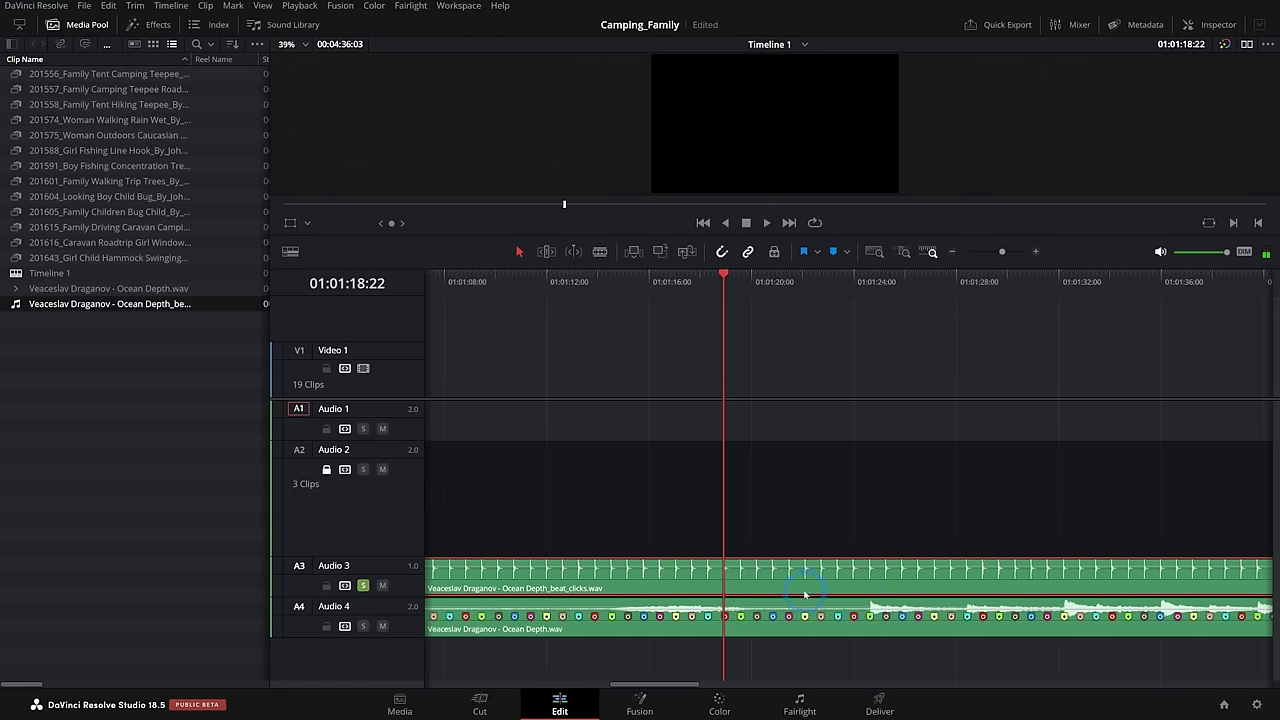
scroll(804, 595, "up", 3)
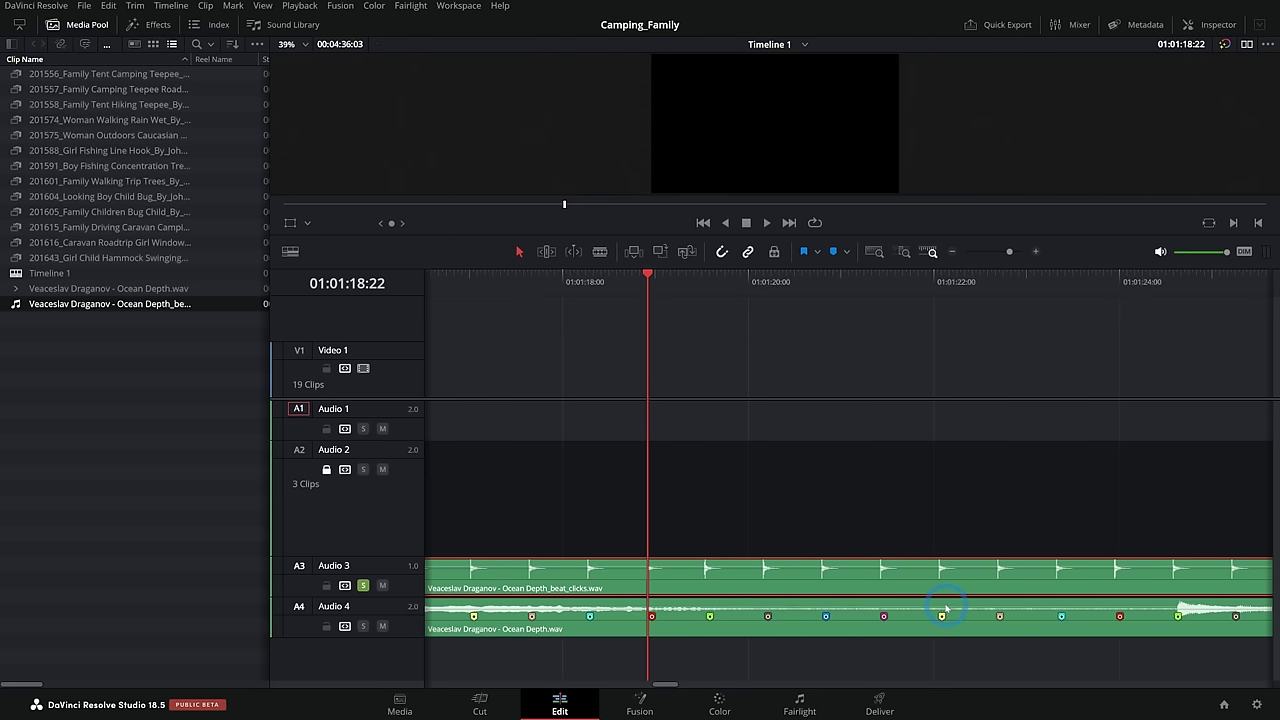